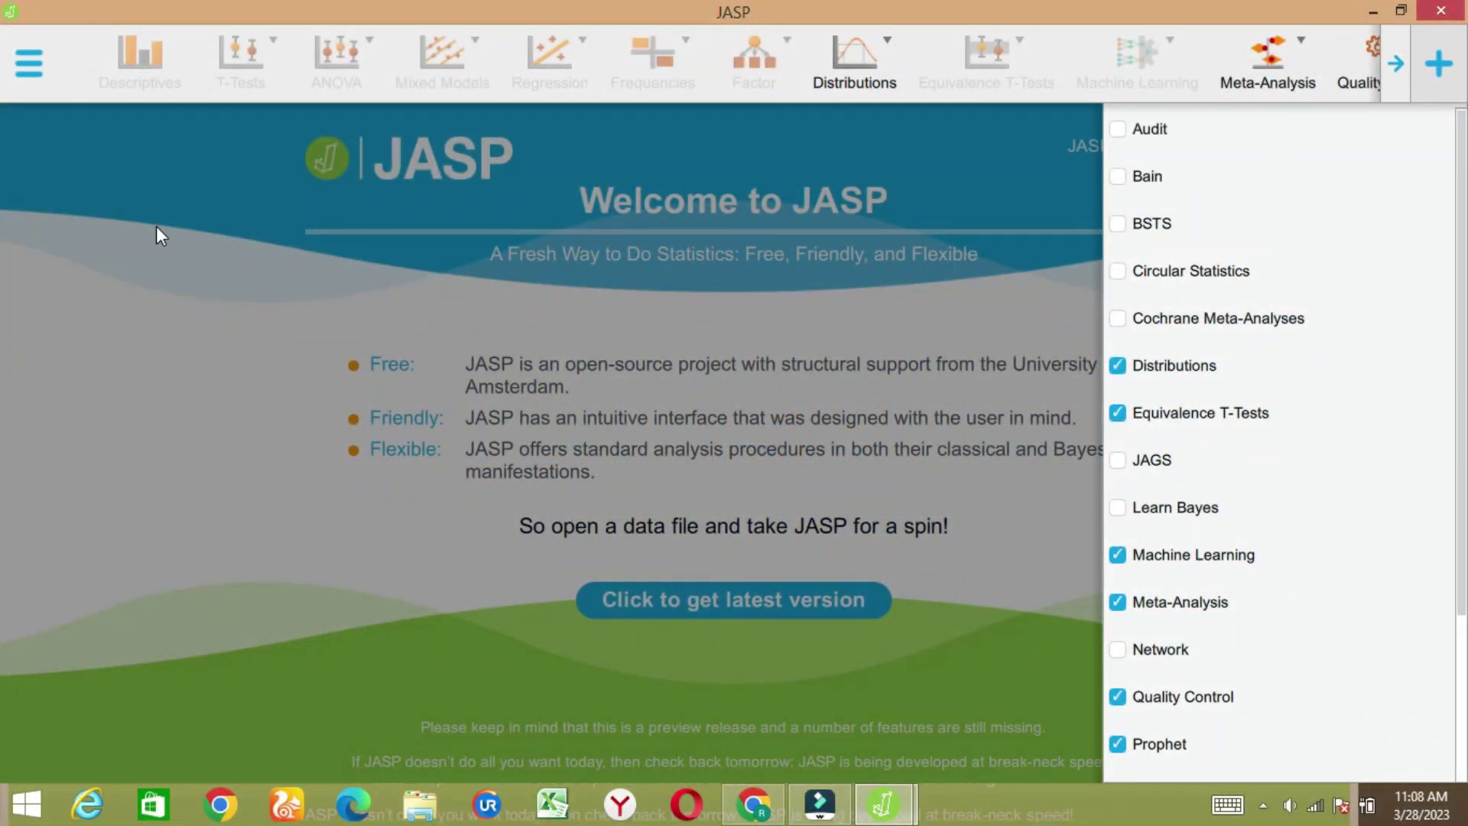
- Dismiss the add-on modules list and bring up JASP's main menu
{"action": "left_click", "coordinate": [156, 226]}
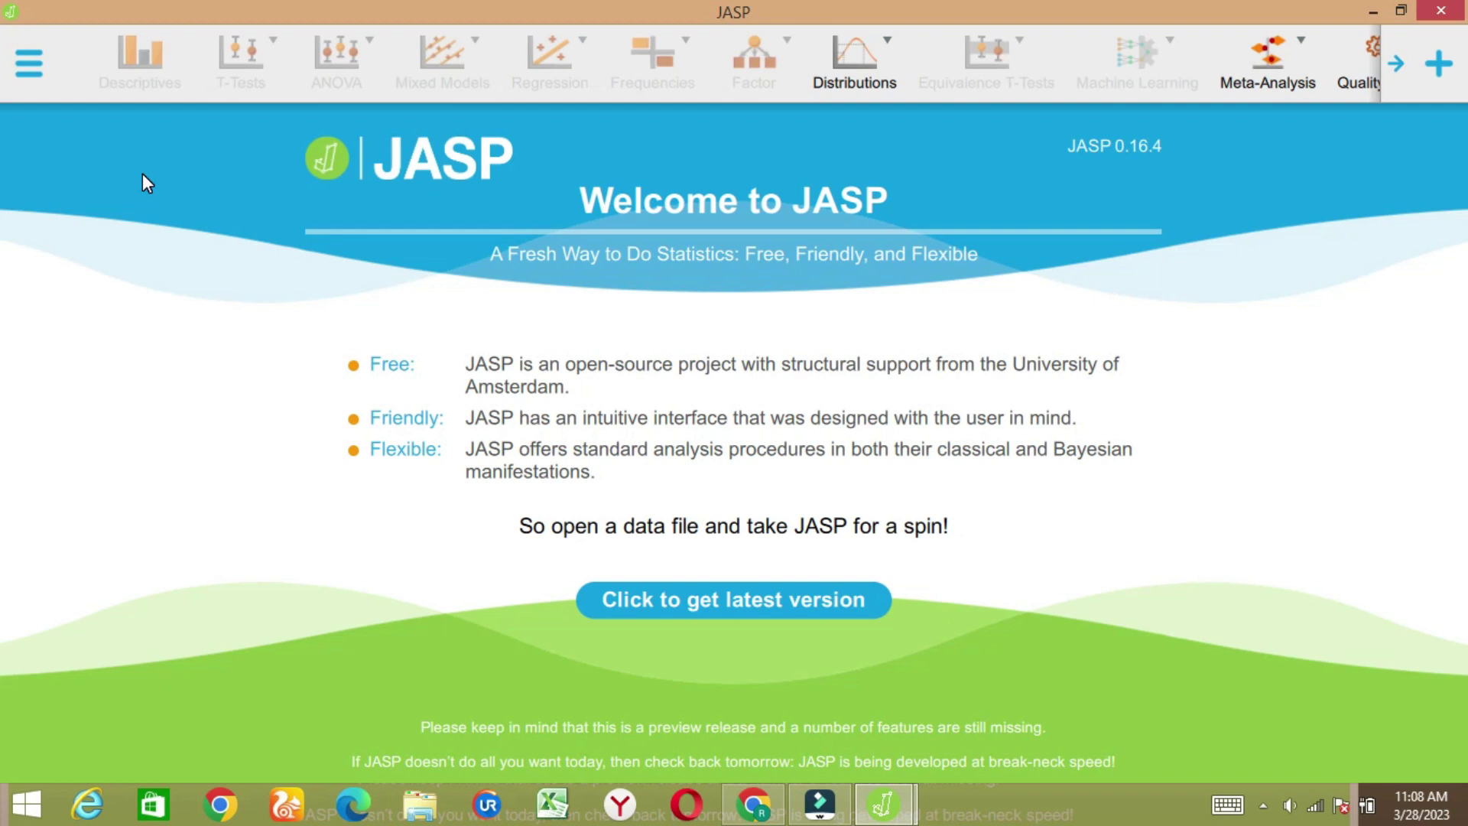
{"action": "left_click", "coordinate": [29, 71]}
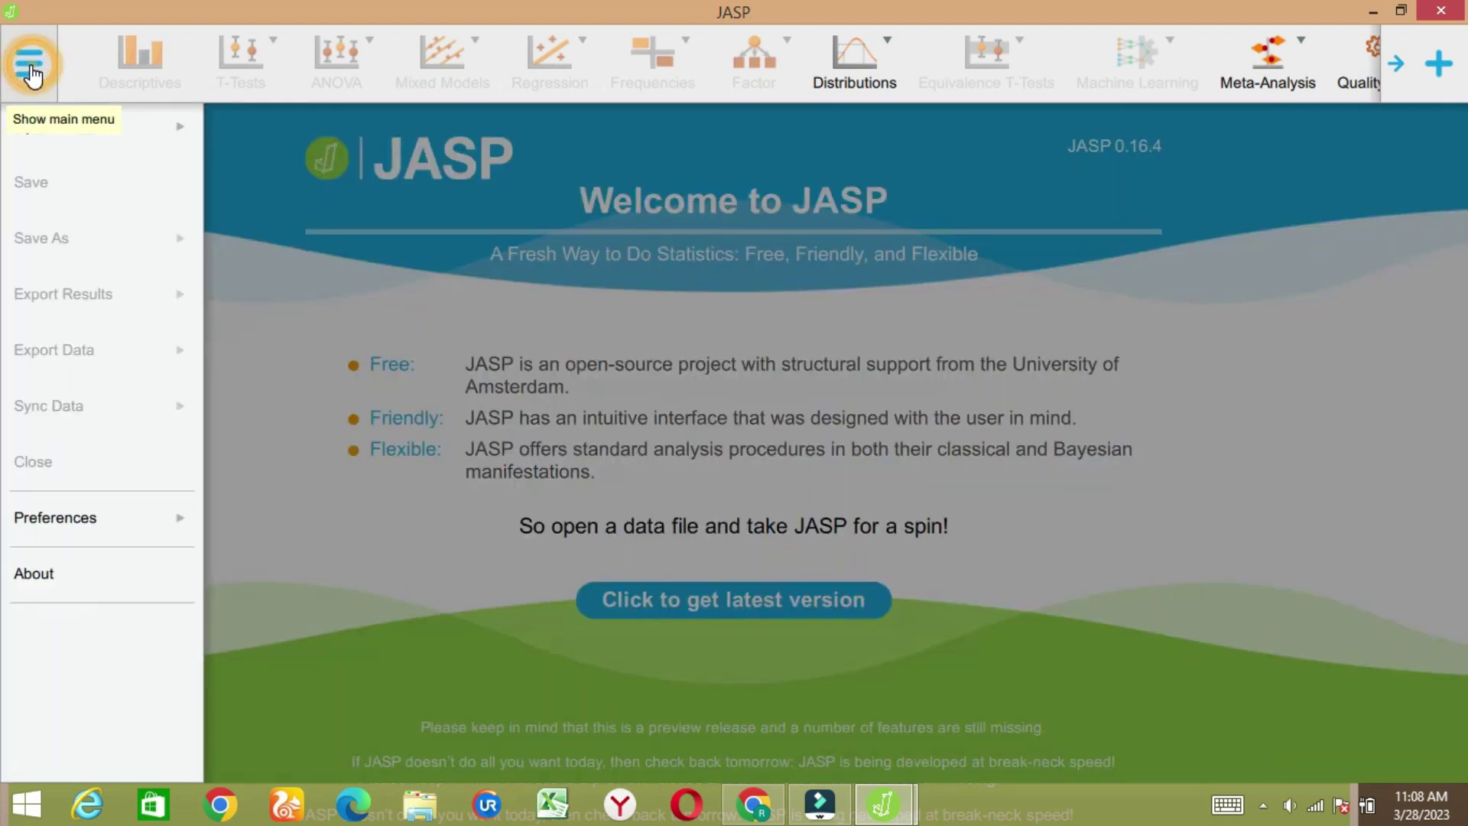
- Open SARM data test.jasp from the recent files list
{"action": "left_click", "coordinate": [65, 138]}
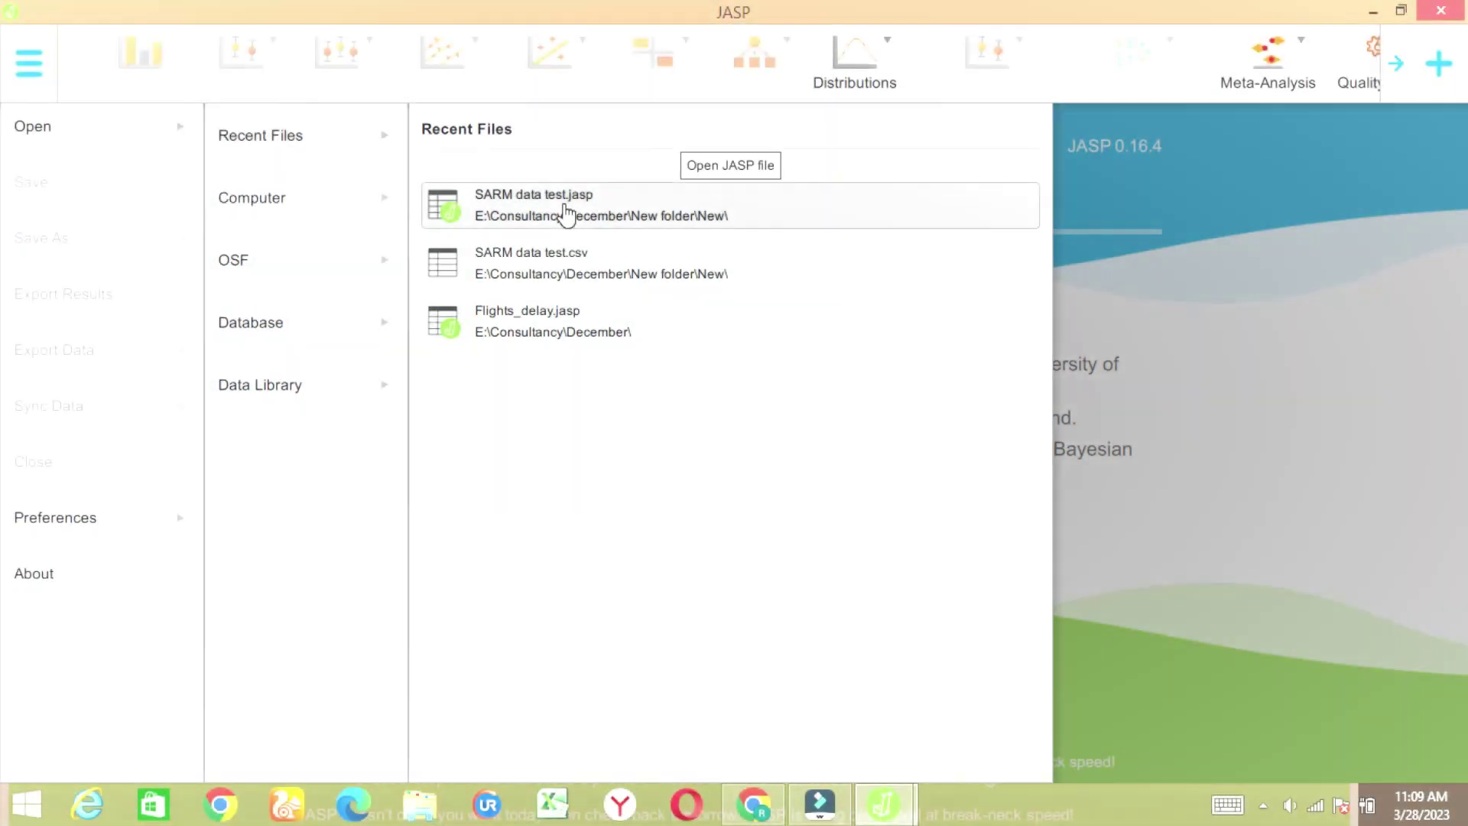
{"action": "left_click", "coordinate": [565, 215]}
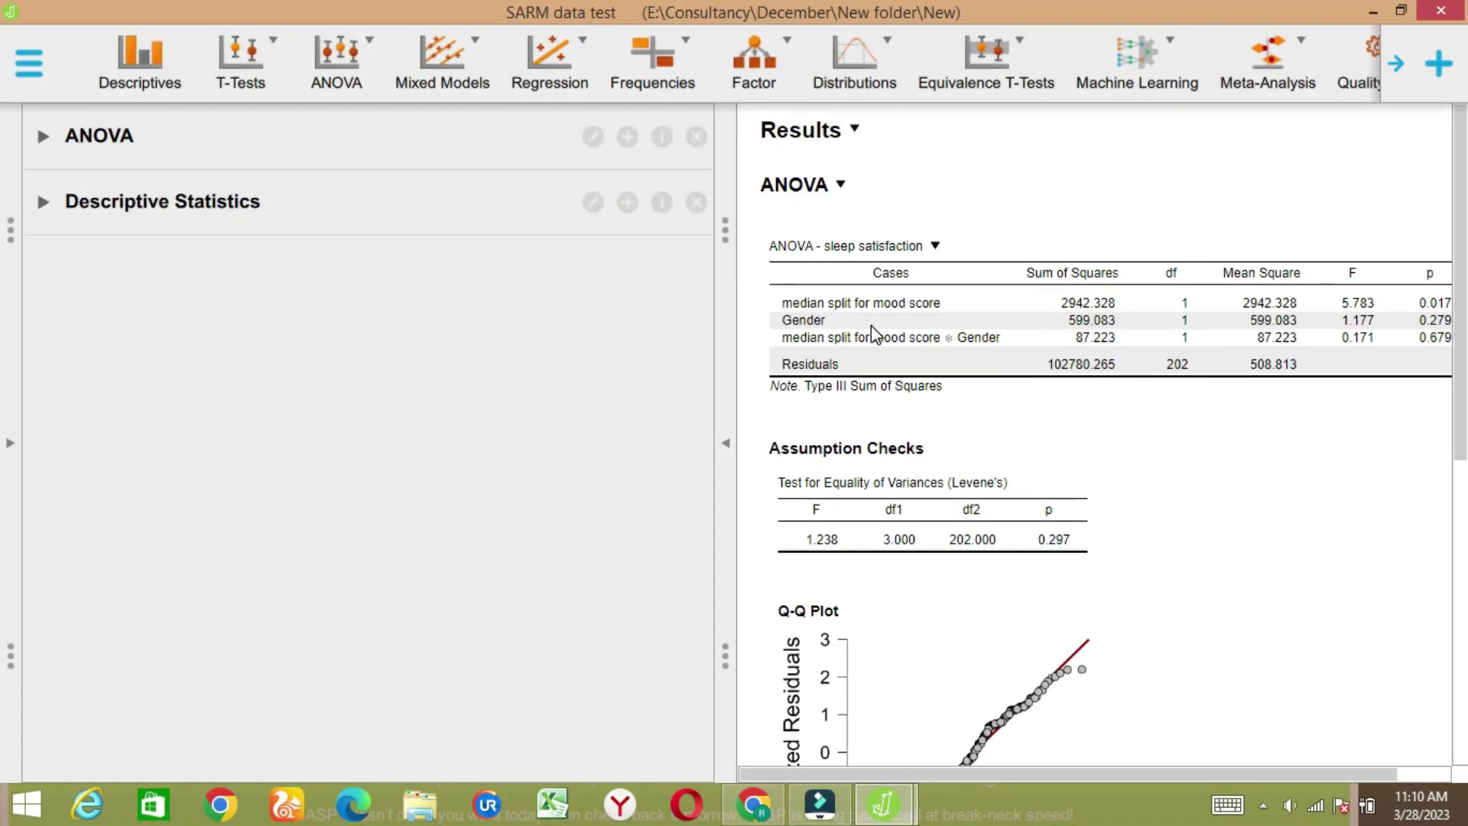
- Expand the existing Descriptive Statistics analysis and drag sleep satisfaction out of its Variables
{"action": "left_click", "coordinate": [34, 78]}
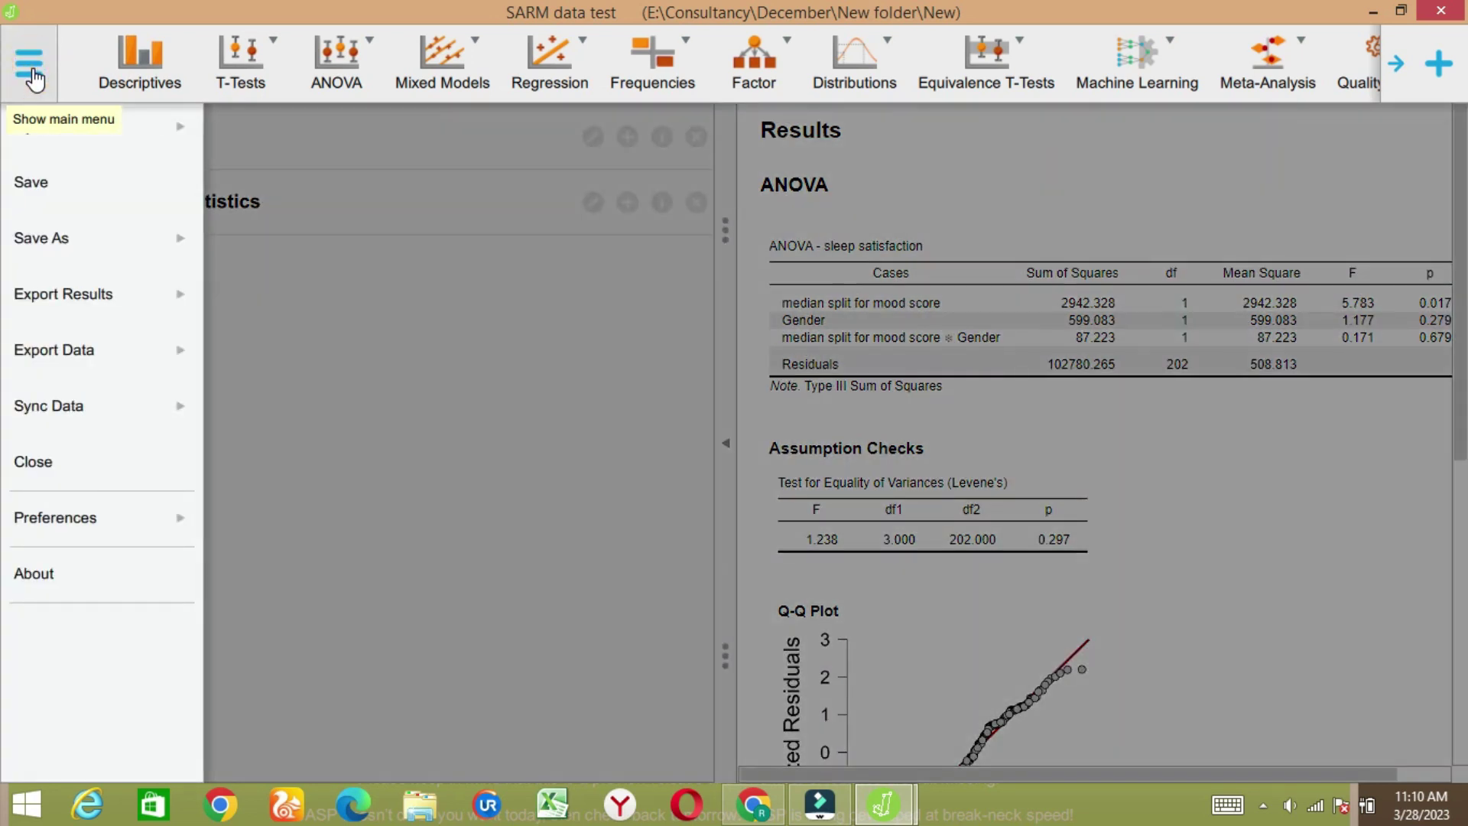
{"action": "left_click", "coordinate": [318, 204]}
{"action": "left_click", "coordinate": [319, 205]}
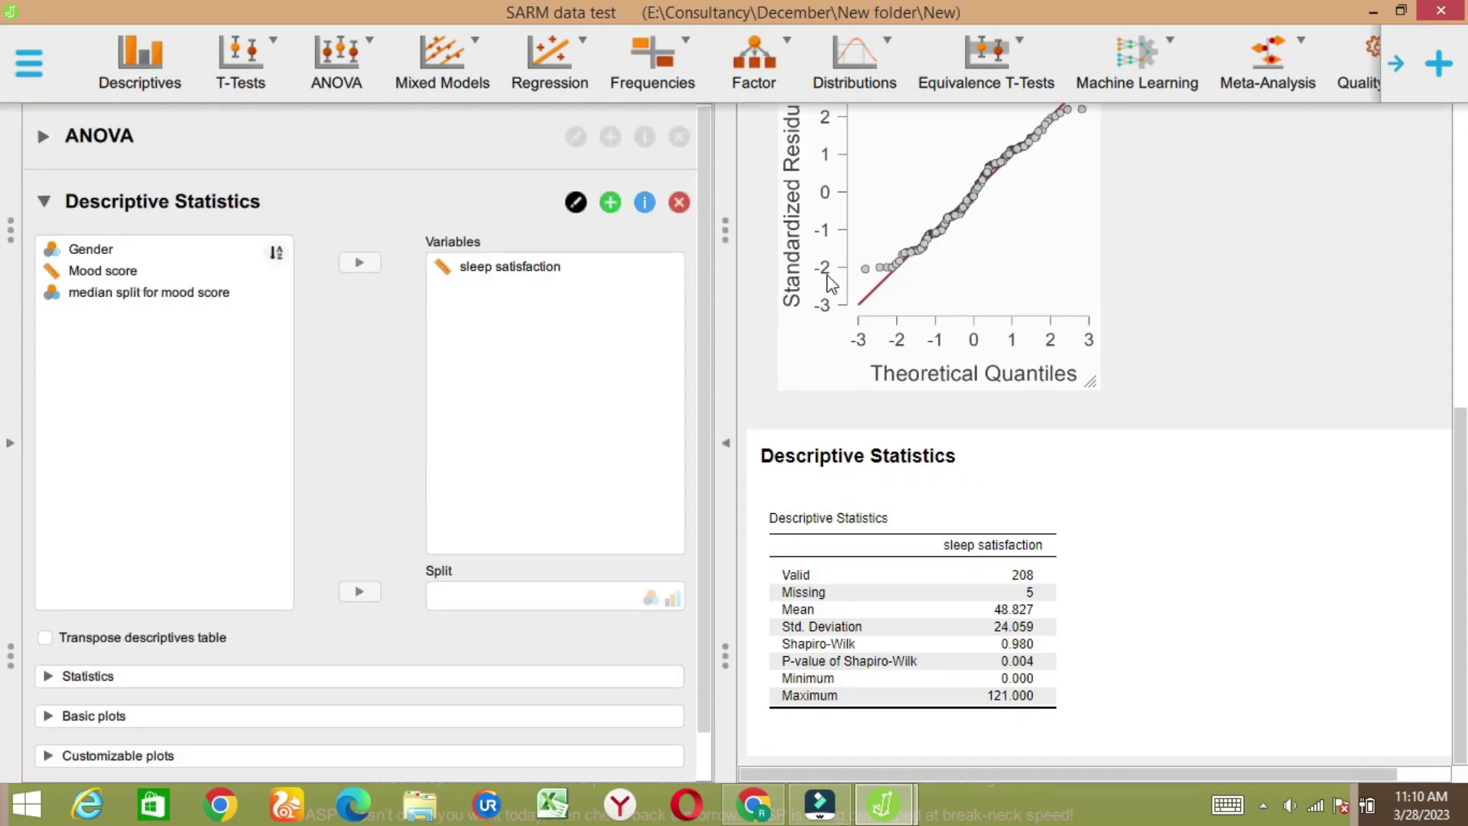
{"action": "left_click_drag", "start_coordinate": [463, 286], "coordinate": [110, 347]}
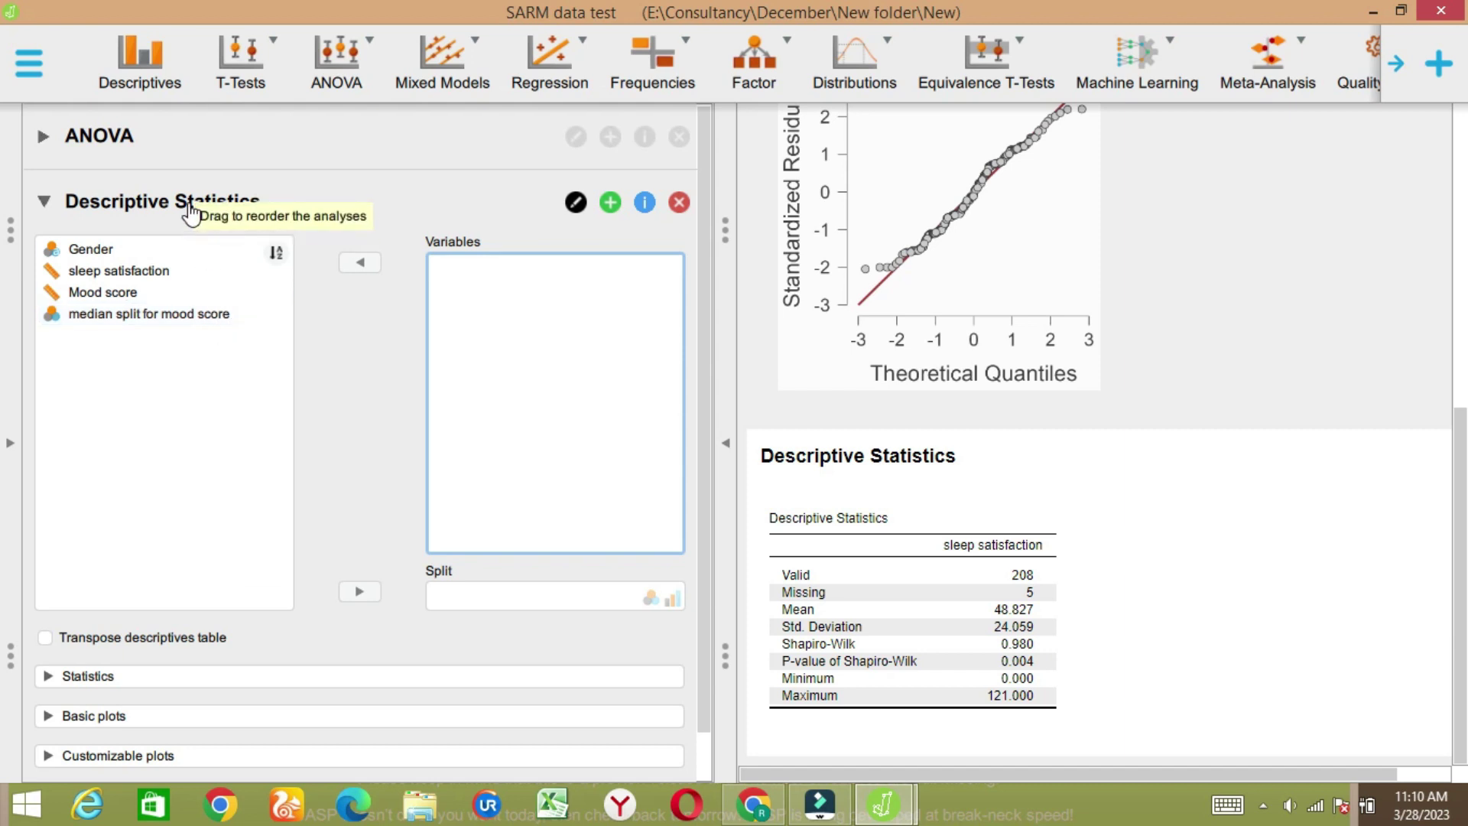
- Add a new Descriptive Statistics analysis on Gender, sleep satisfaction, Mood score and median split
{"action": "left_click", "coordinate": [146, 86]}
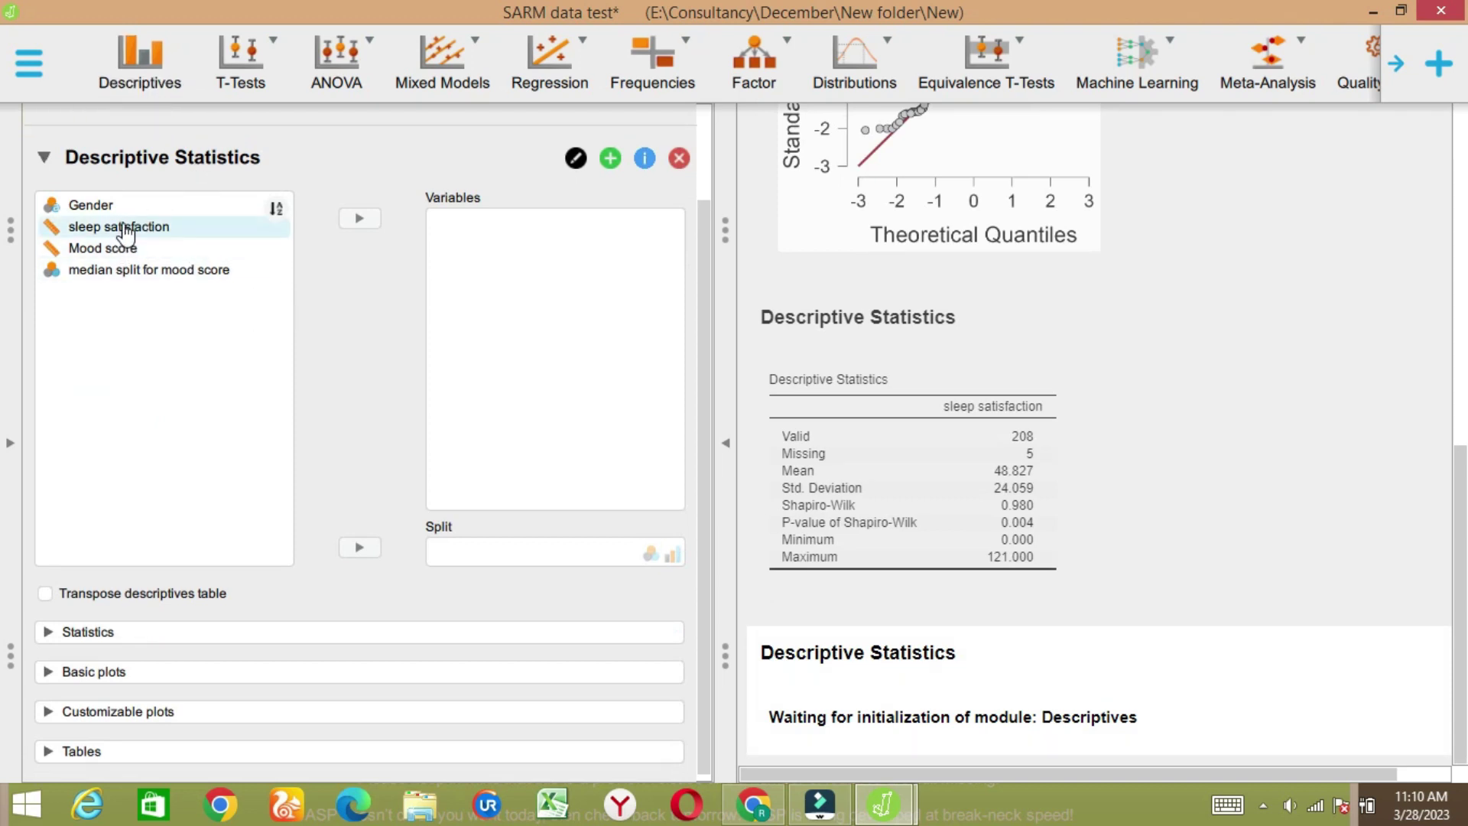
{"action": "left_click", "coordinate": [109, 207]}
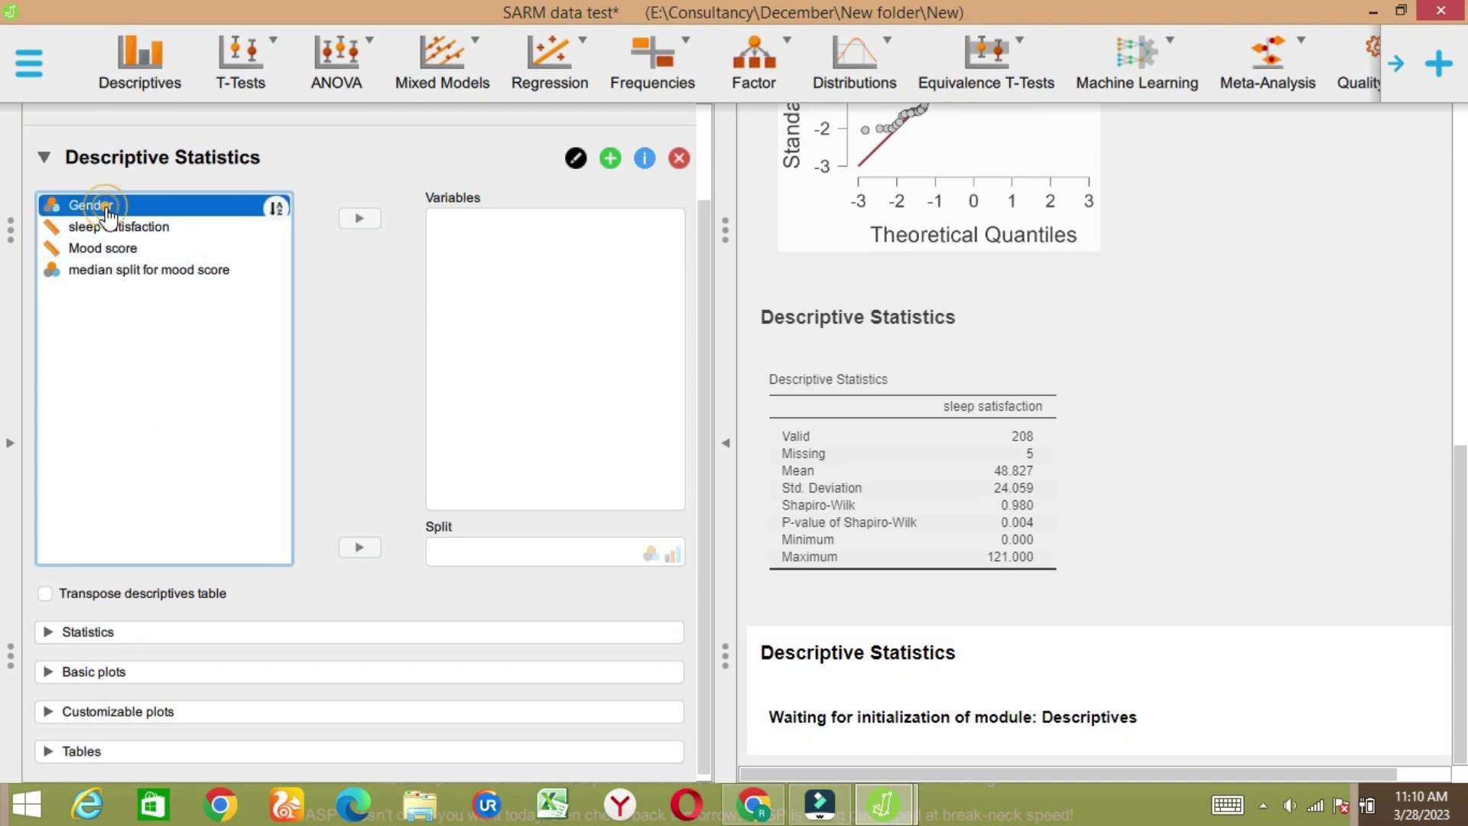
{"action": "left_click", "coordinate": [124, 269], "text": "shift"}
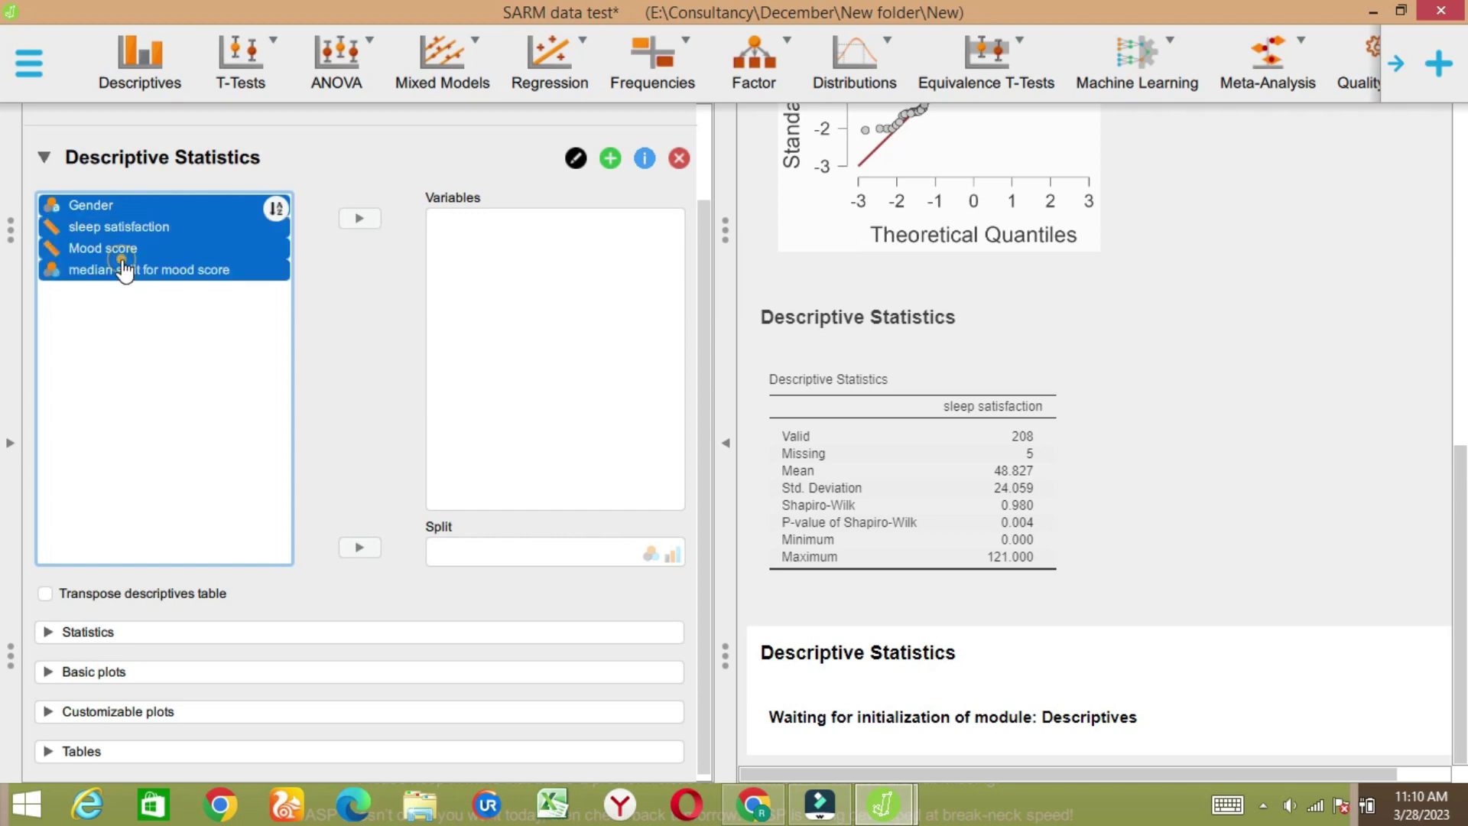
{"action": "left_click", "coordinate": [361, 220]}
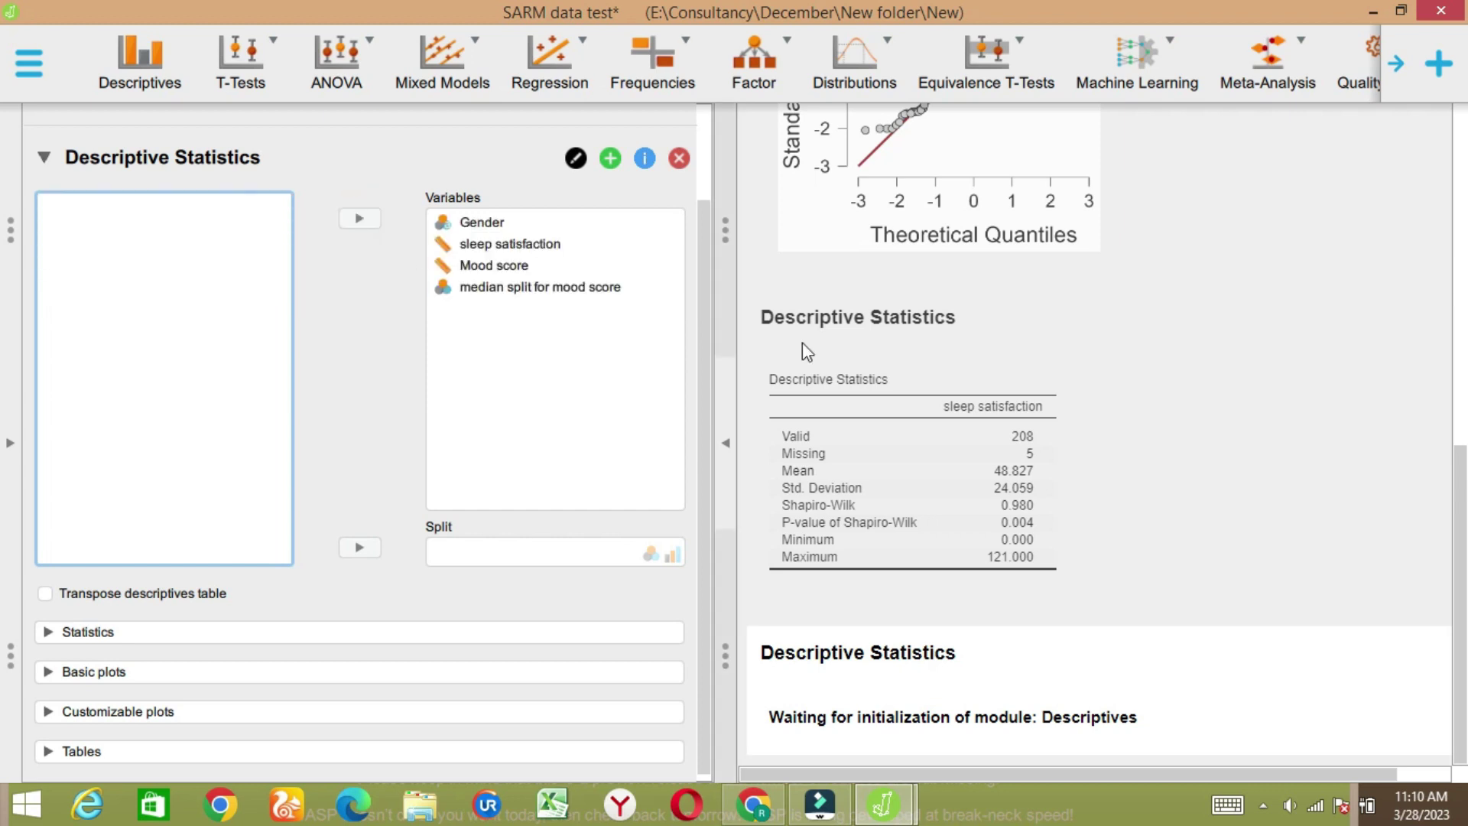
{"action": "left_click_drag", "start_coordinate": [709, 265], "coordinate": [711, 475]}
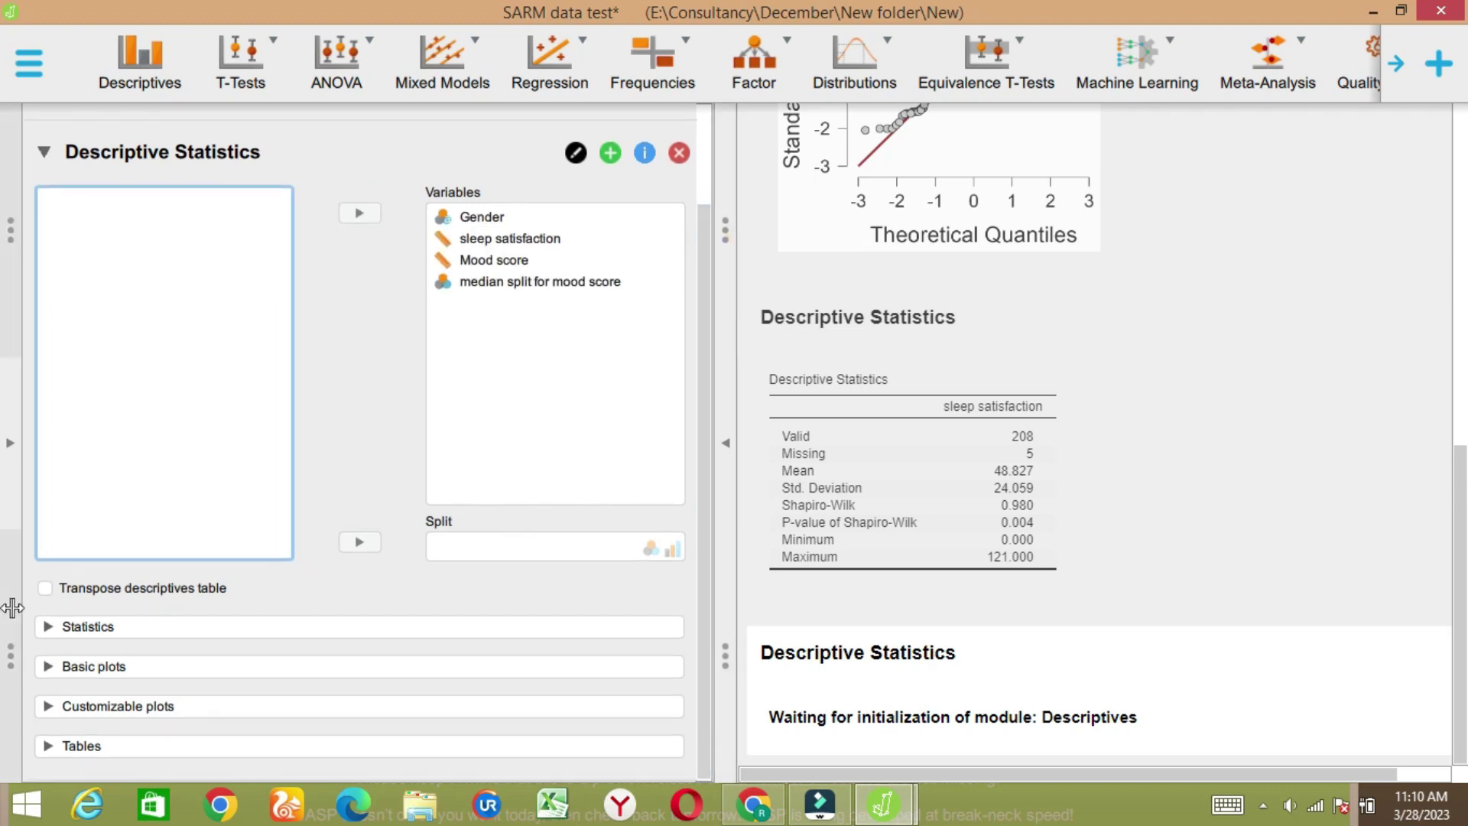
{"action": "left_click", "coordinate": [104, 634]}
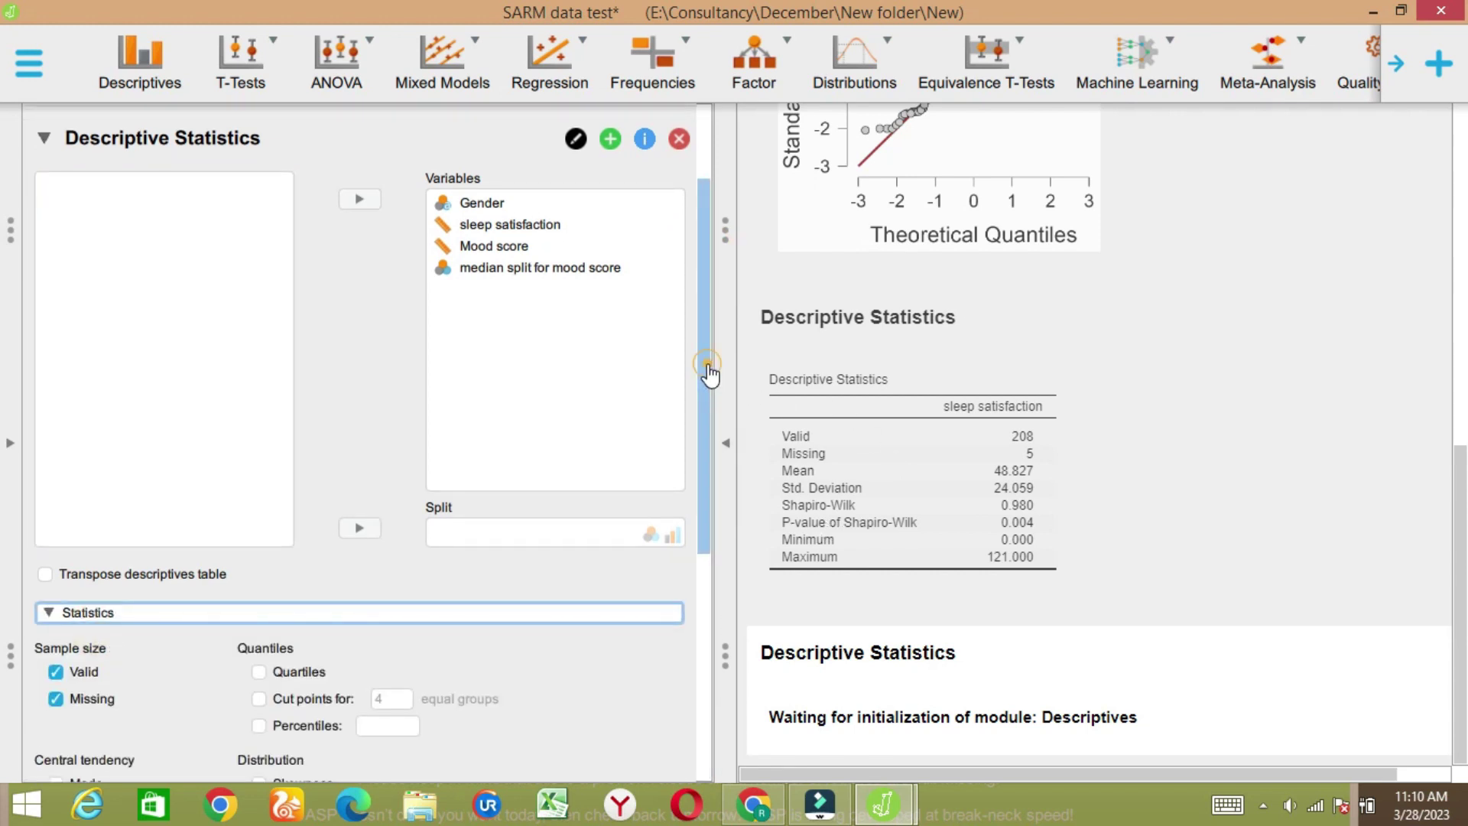
- Tick Skewness, Kurtosis, Shapiro-Wilk test, Coefficient of variation, Variance and S.E. mean
{"action": "scroll", "coordinate": [710, 374], "scroll_direction": "down", "scroll_amount": 5}
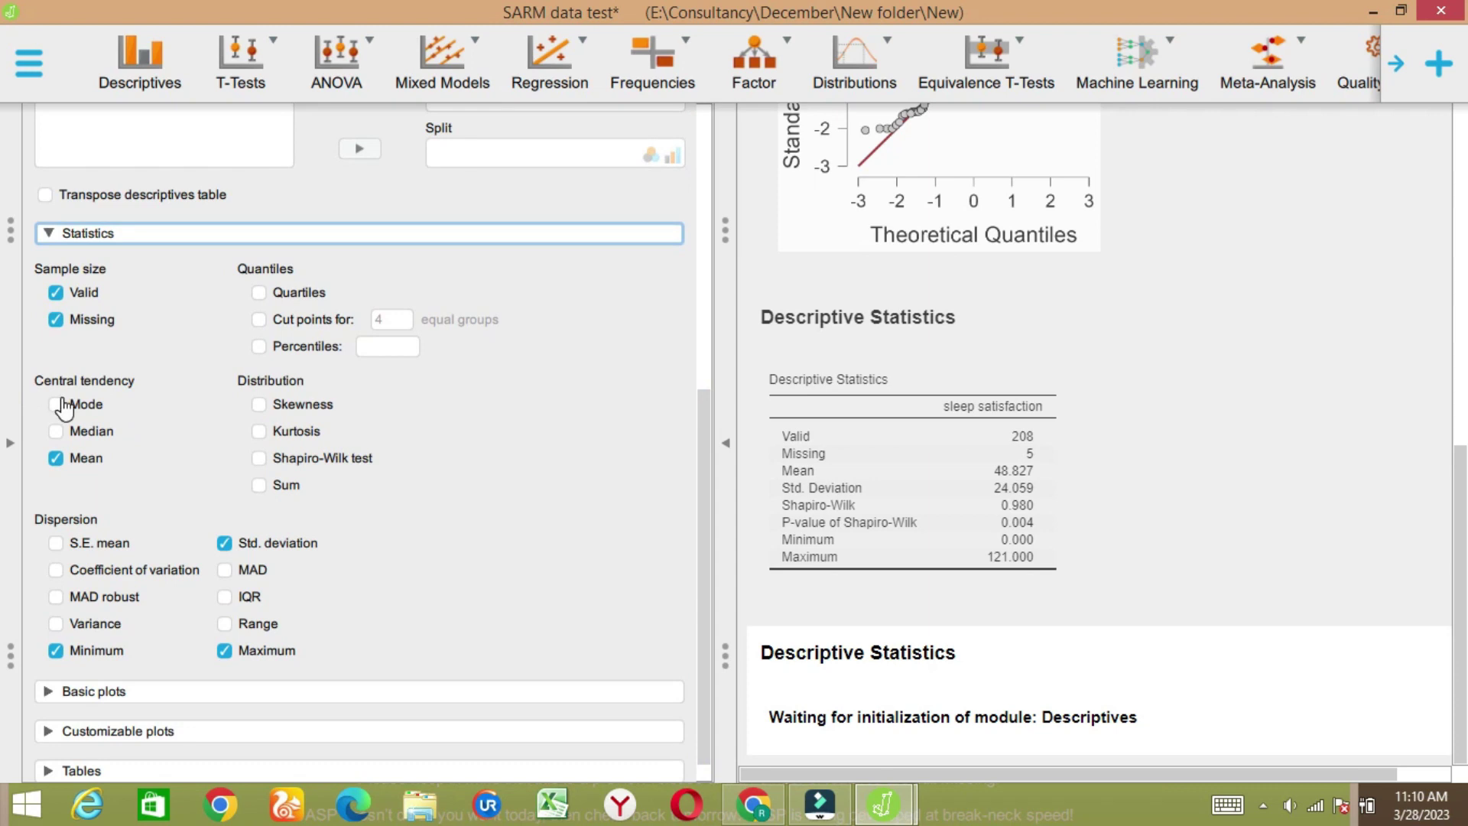
{"action": "left_click", "coordinate": [269, 405]}
{"action": "left_click", "coordinate": [264, 431]}
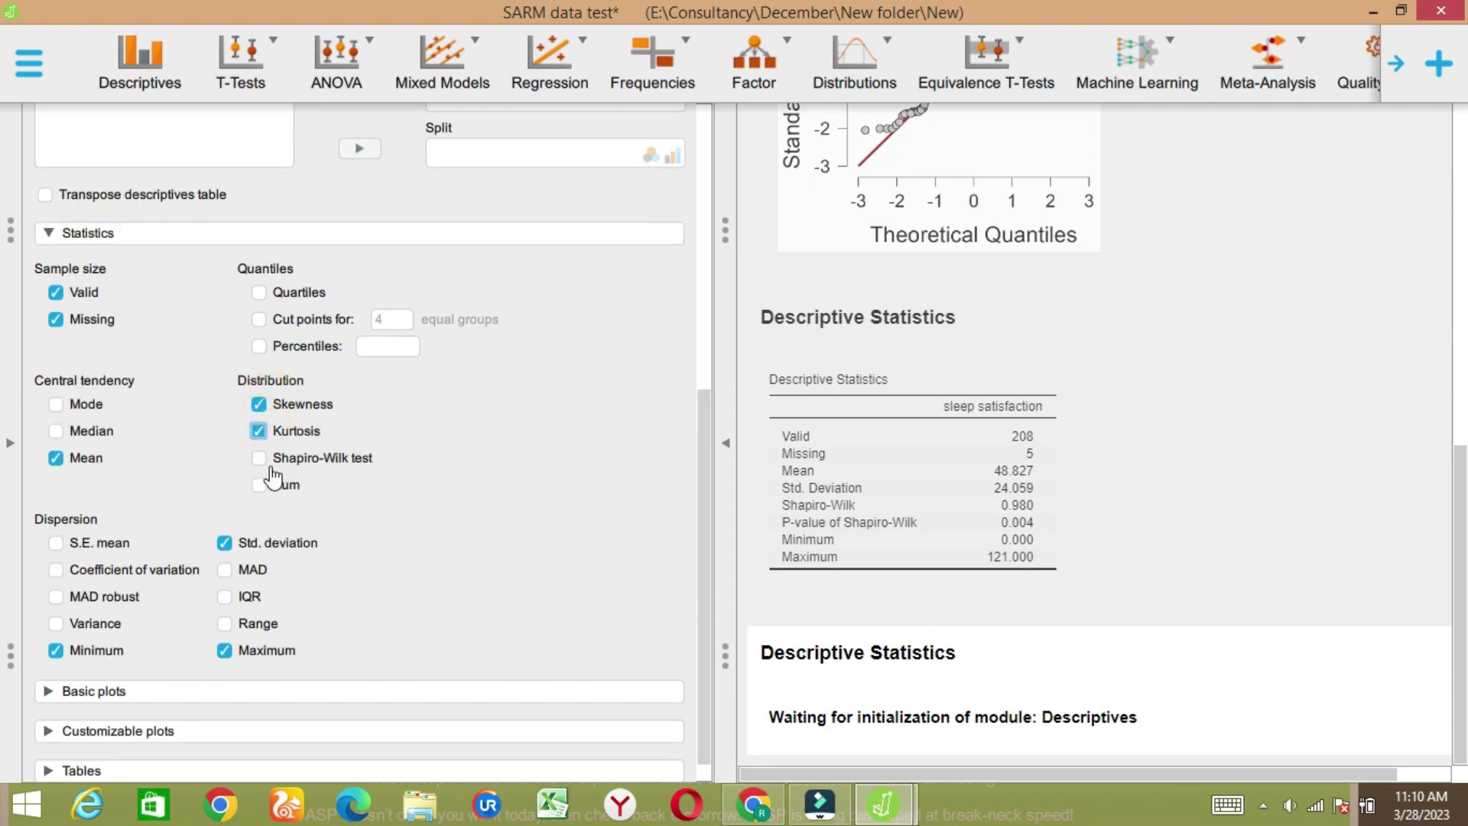
{"action": "left_click", "coordinate": [274, 468]}
{"action": "left_click", "coordinate": [81, 569]}
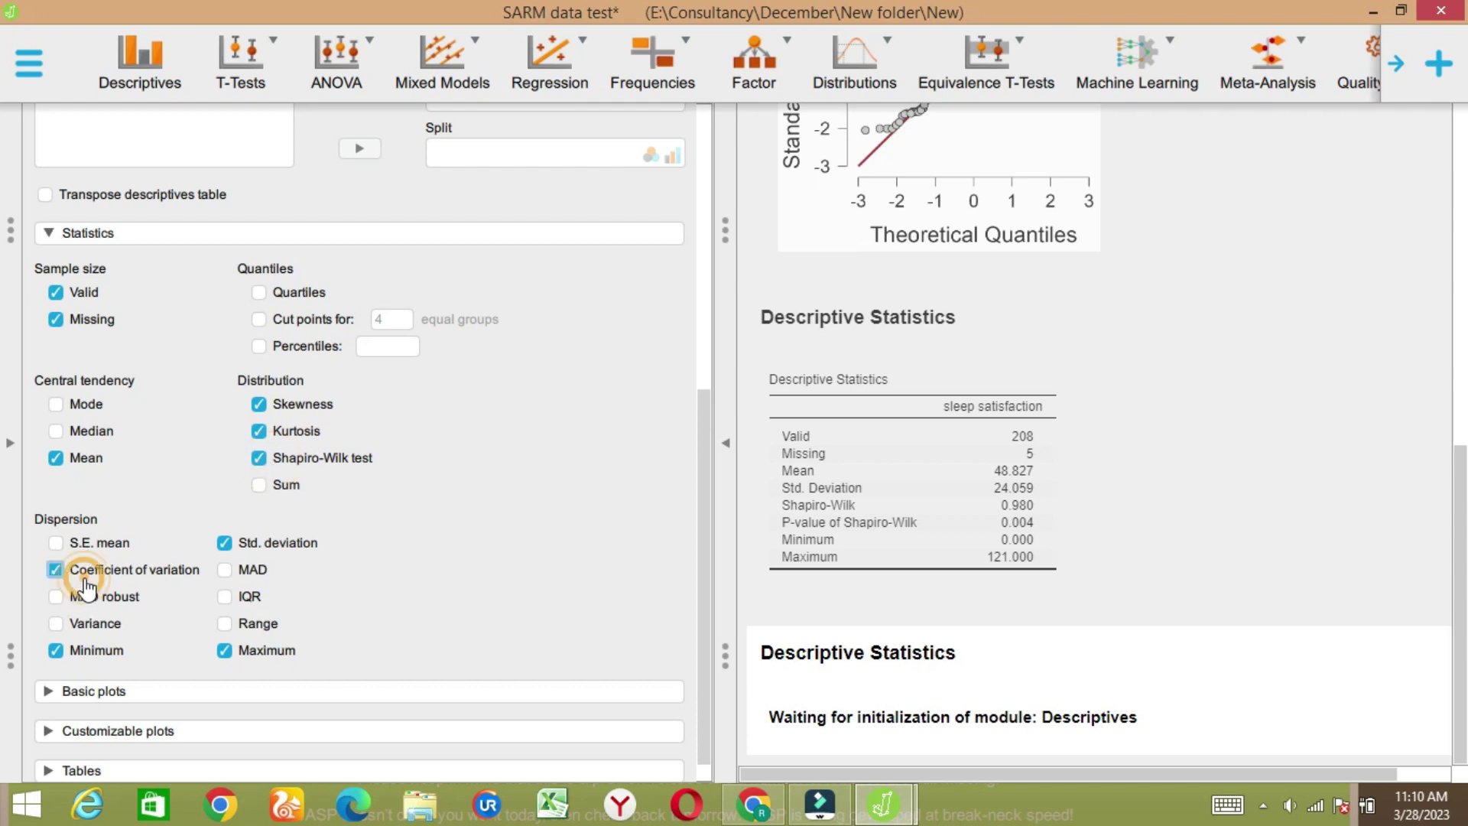
{"action": "left_click", "coordinate": [56, 624]}
{"action": "left_click", "coordinate": [56, 543]}
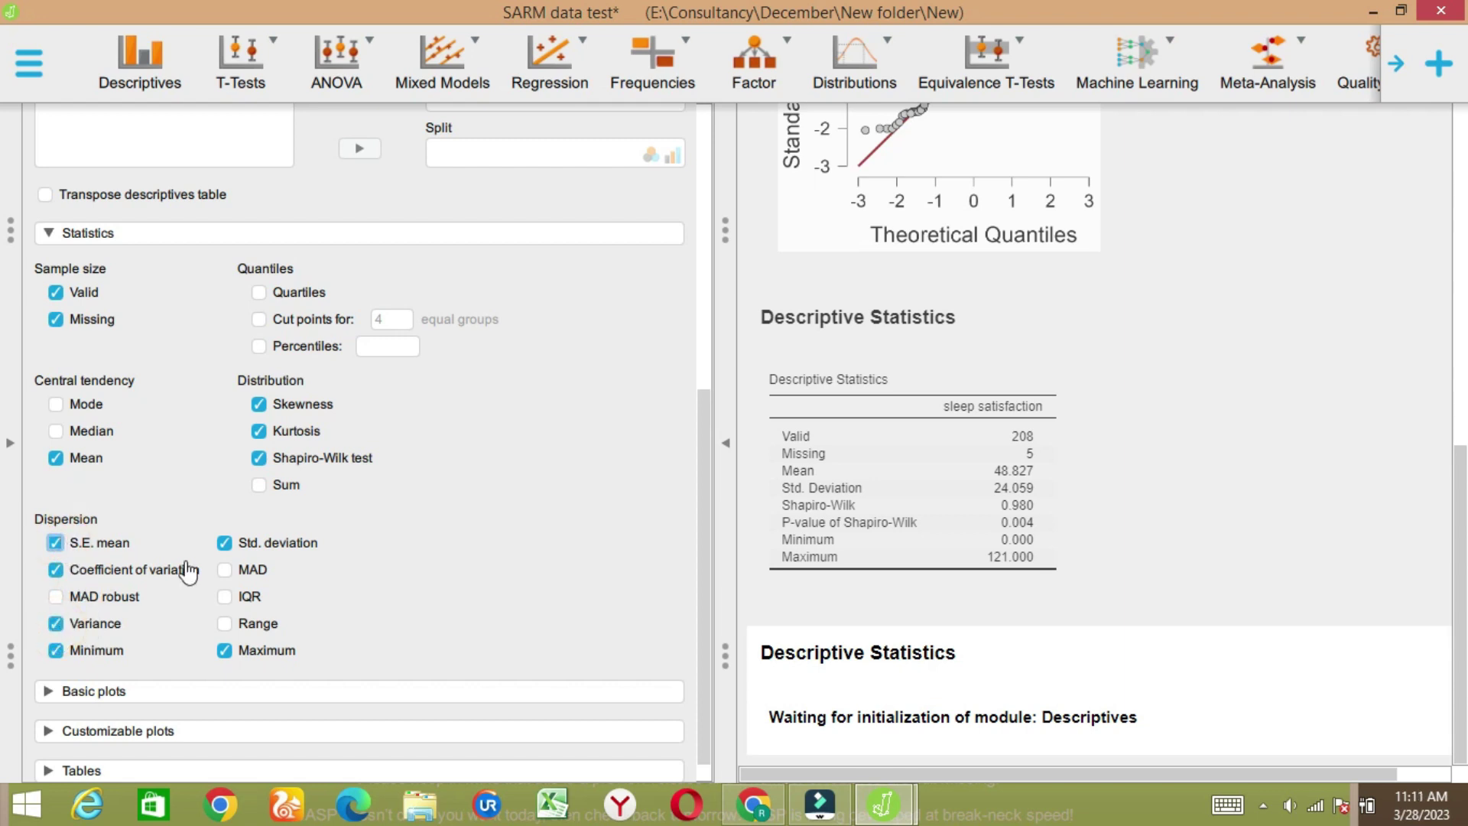
{"action": "left_click_drag", "start_coordinate": [703, 422], "coordinate": [696, 520]}
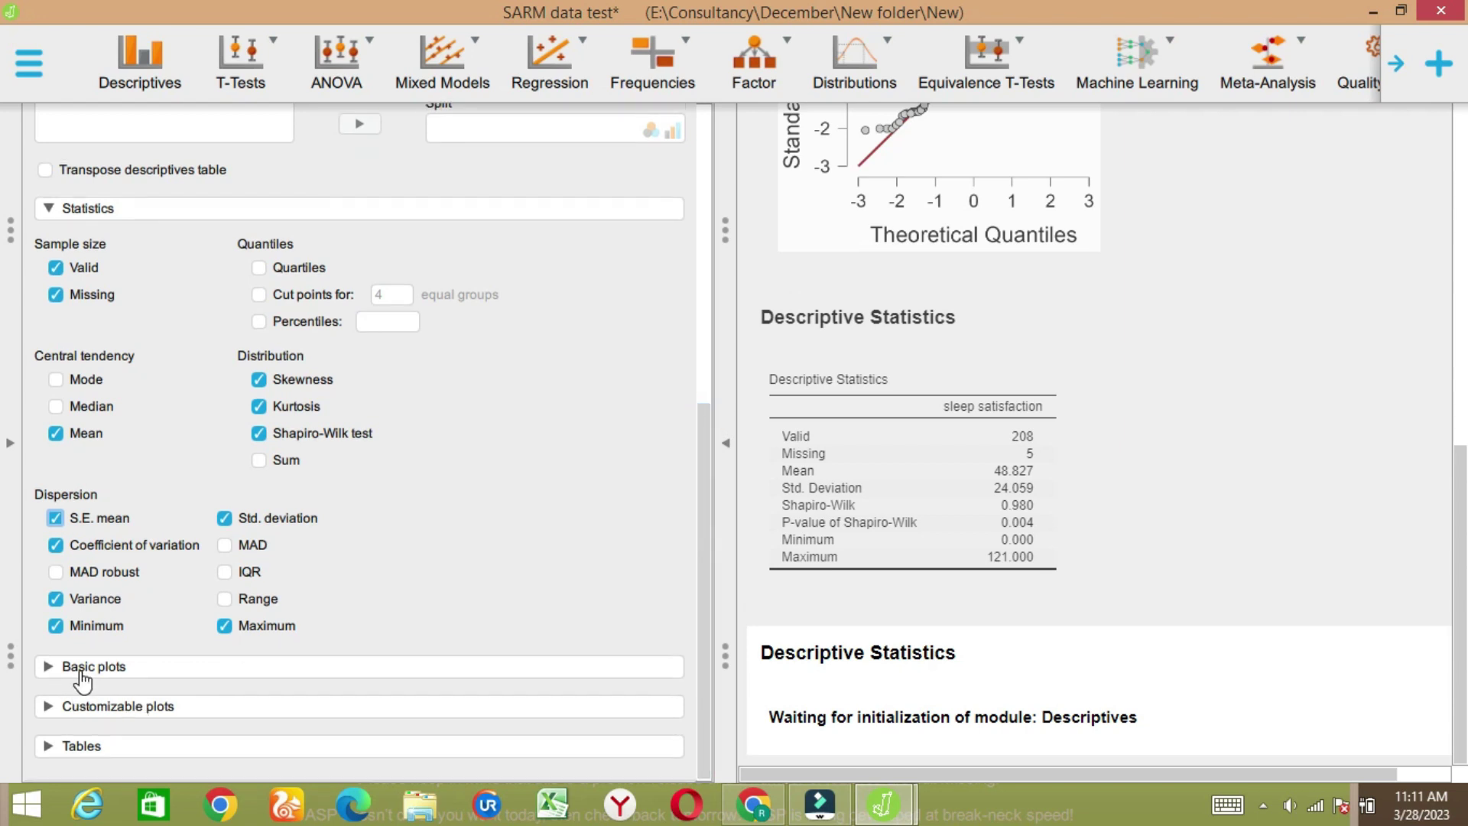
- Enable distribution plots with density, plus correlation, interval, Q-Q plots and pie charts
{"action": "left_click", "coordinate": [130, 669]}
{"action": "left_click_drag", "start_coordinate": [698, 360], "coordinate": [712, 578]}
{"action": "left_click", "coordinate": [45, 376]}
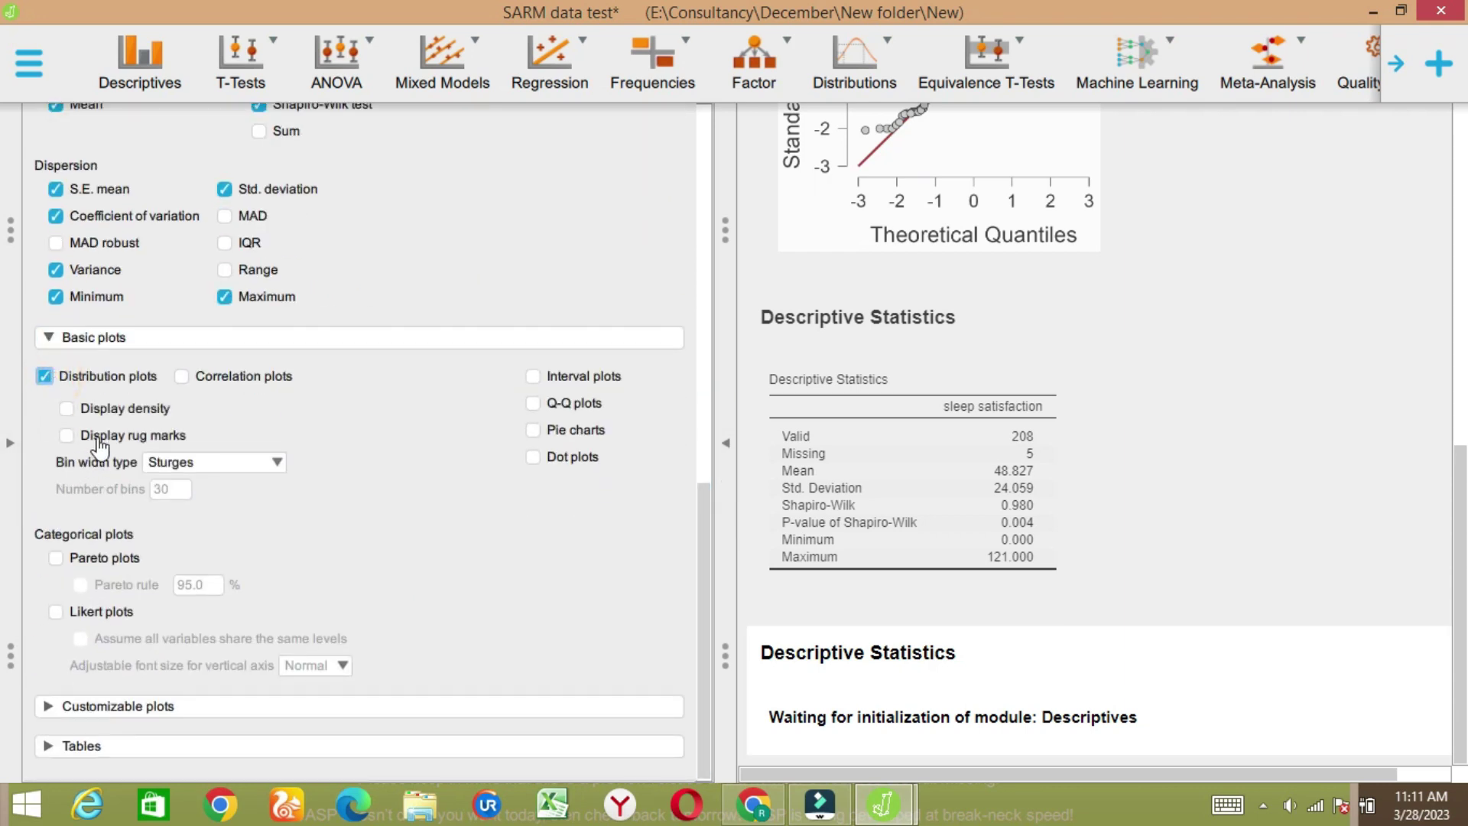
{"action": "left_click", "coordinate": [67, 411]}
{"action": "left_click", "coordinate": [225, 374]}
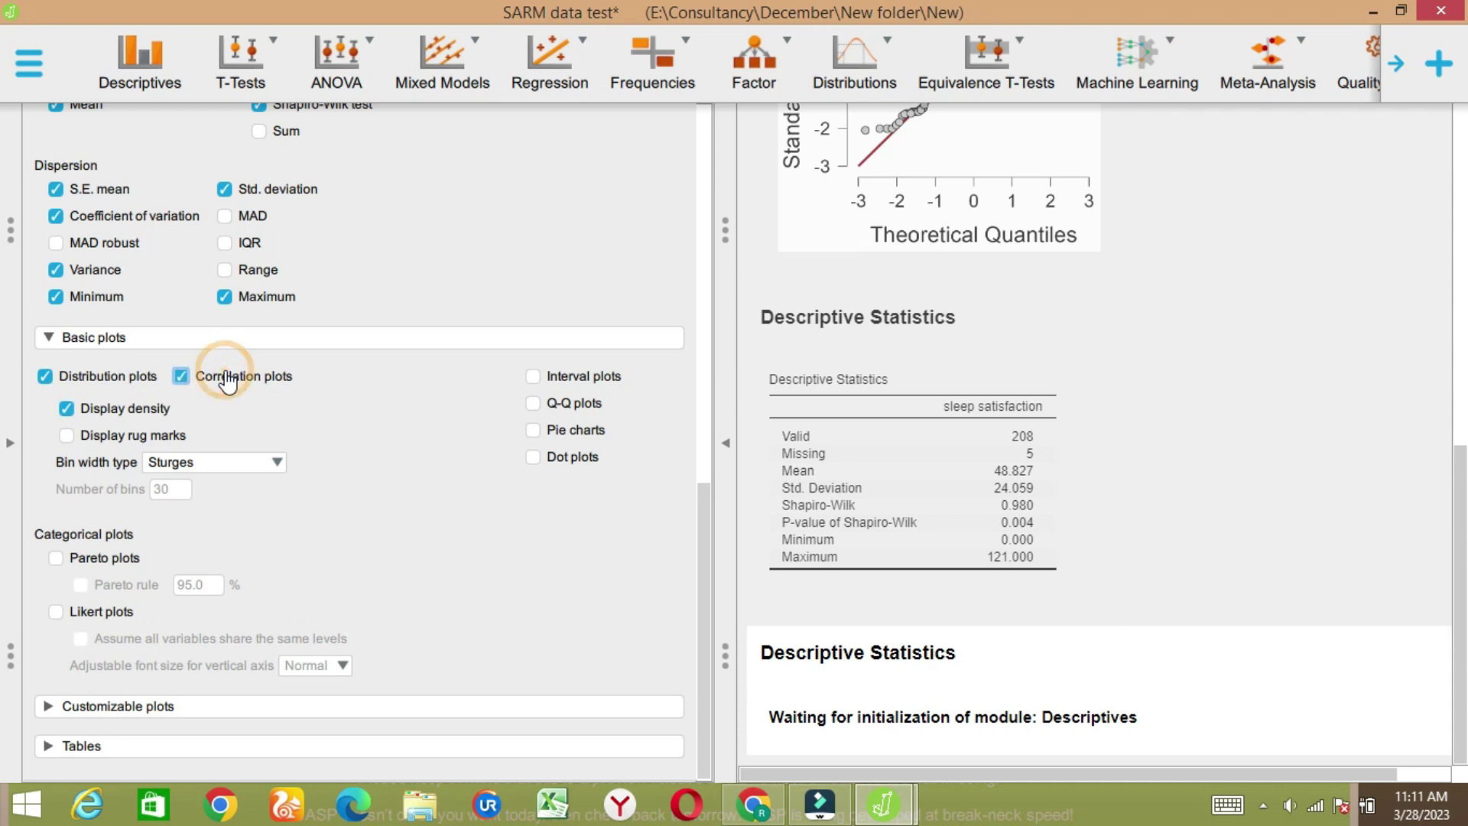
{"action": "left_click", "coordinate": [533, 377]}
{"action": "left_click", "coordinate": [534, 404]}
{"action": "left_click", "coordinate": [533, 431]}
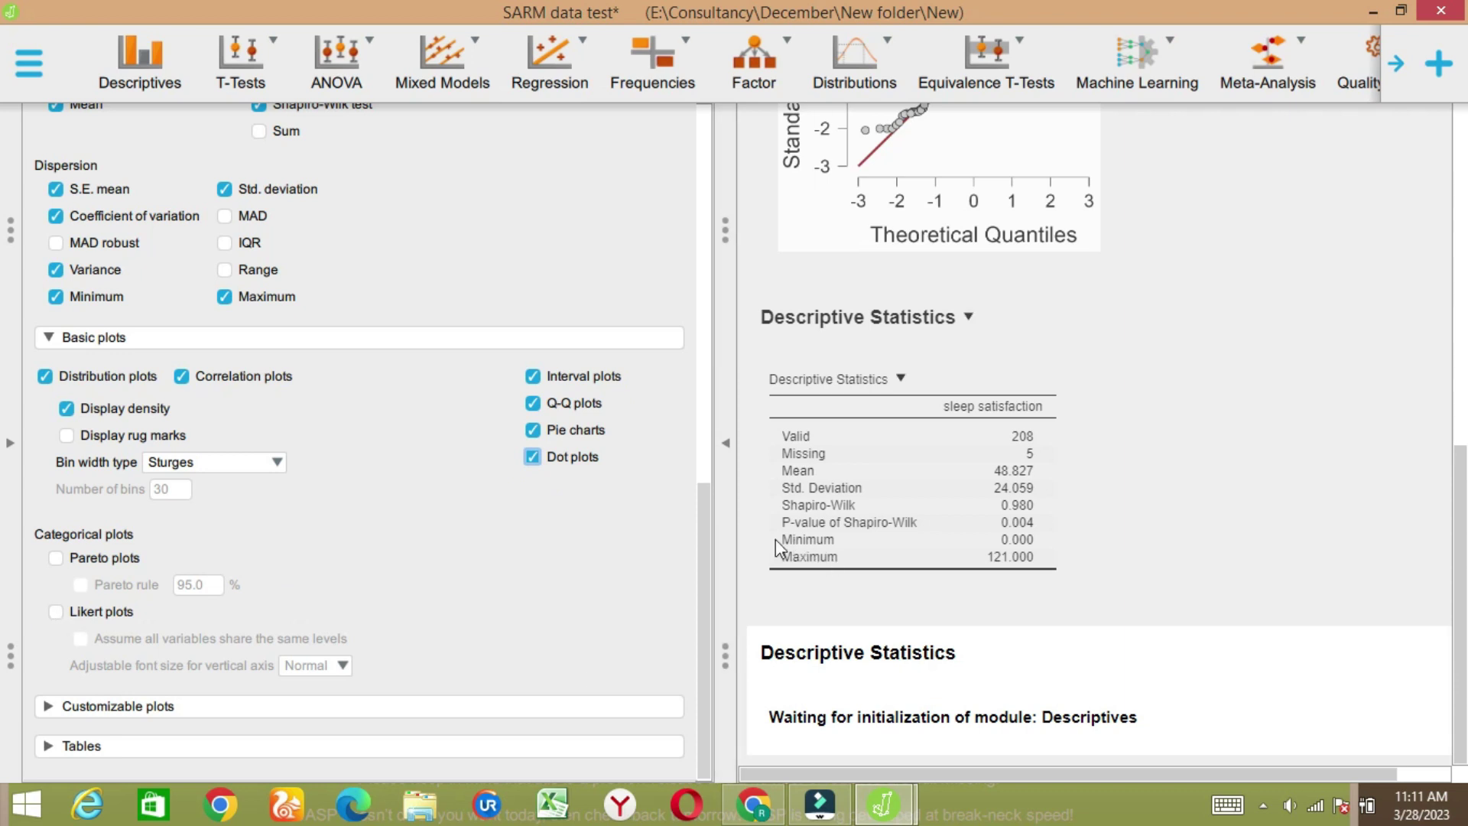
{"action": "left_click", "coordinate": [171, 706]}
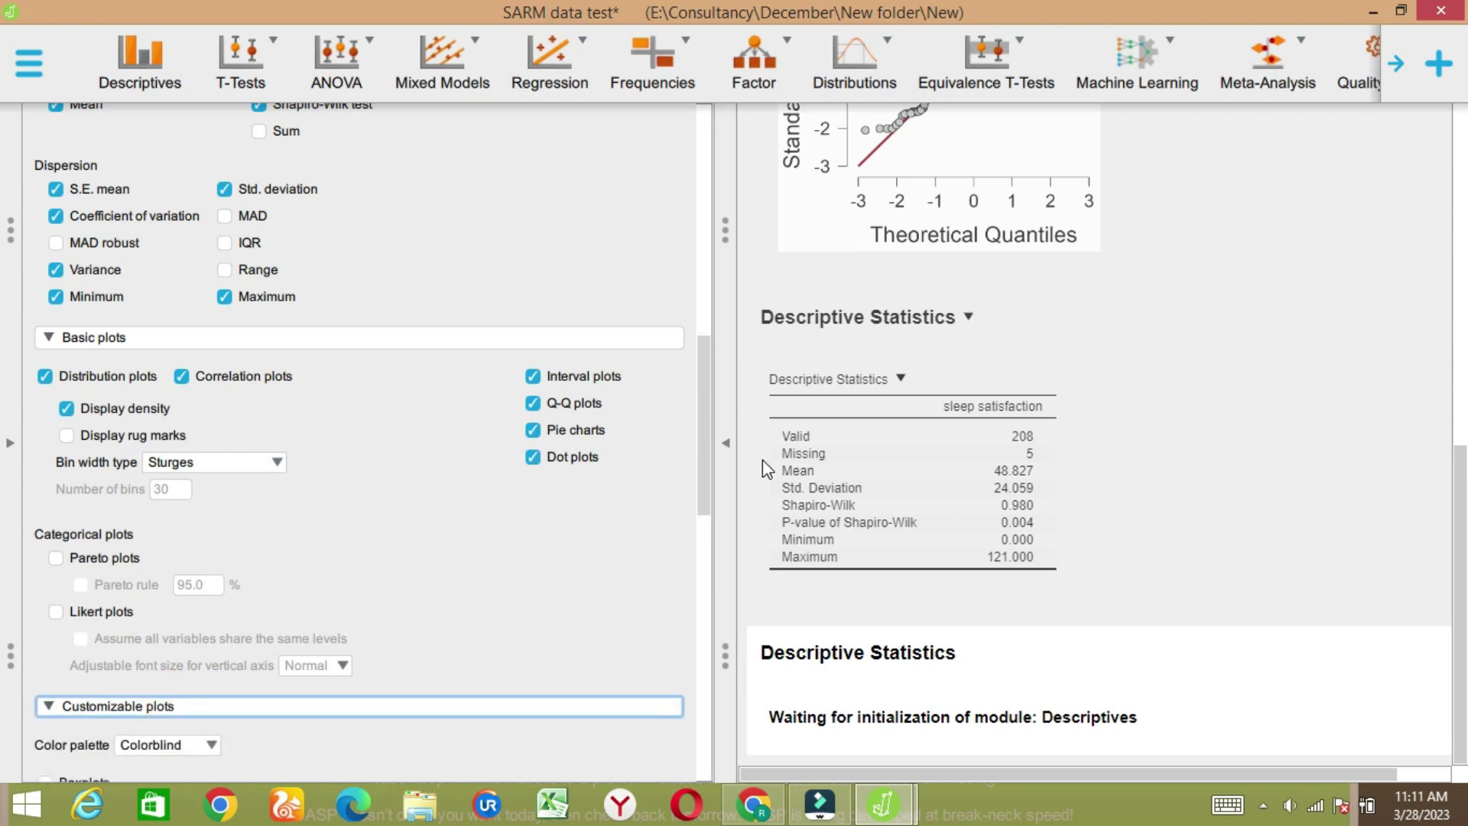
- Expand the Tables options and turn on frequency tables for the four variables
{"action": "left_click_drag", "start_coordinate": [700, 378], "coordinate": [663, 527]}
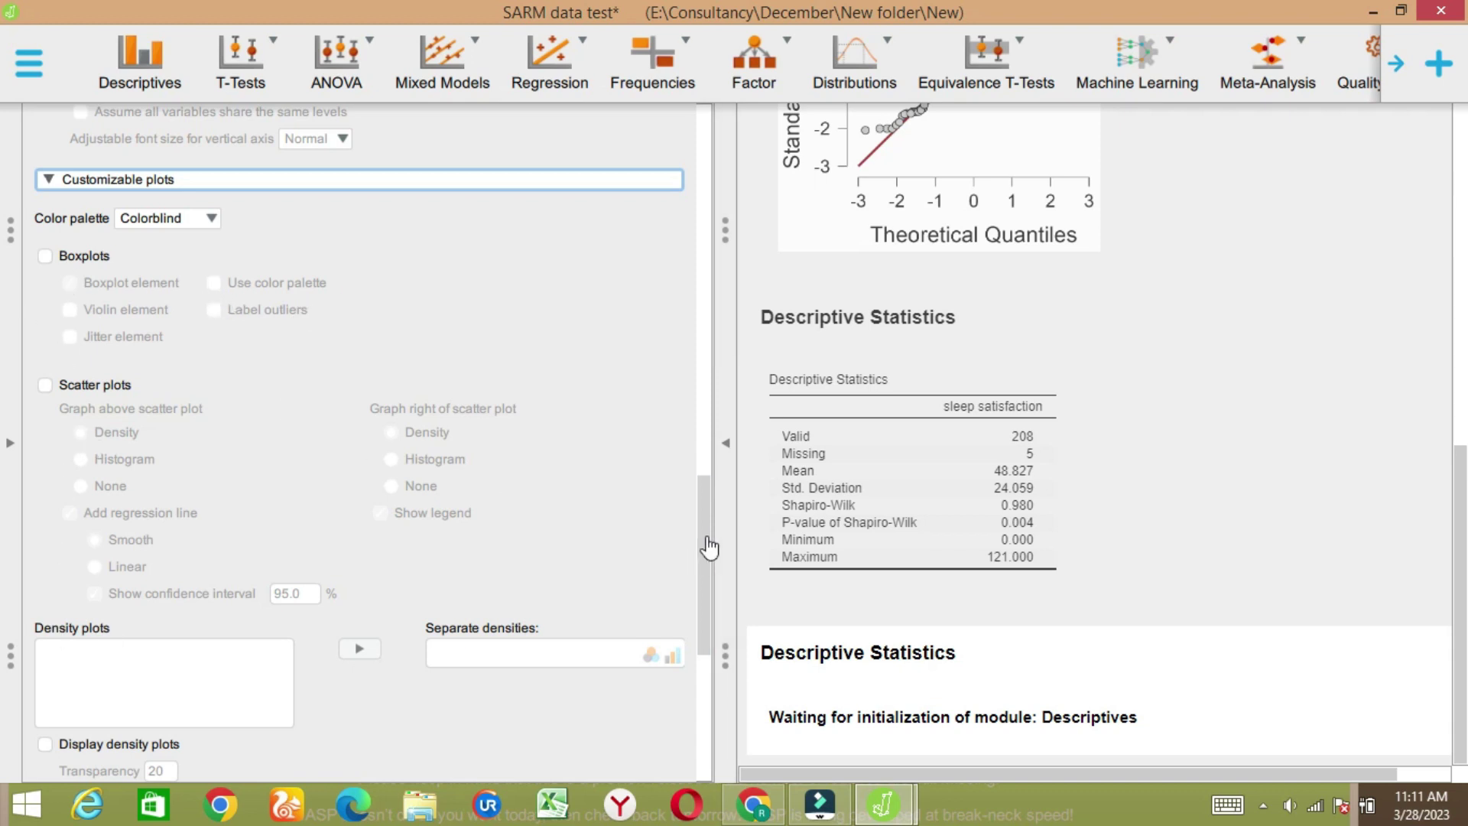
{"action": "left_click_drag", "start_coordinate": [707, 545], "coordinate": [704, 671]}
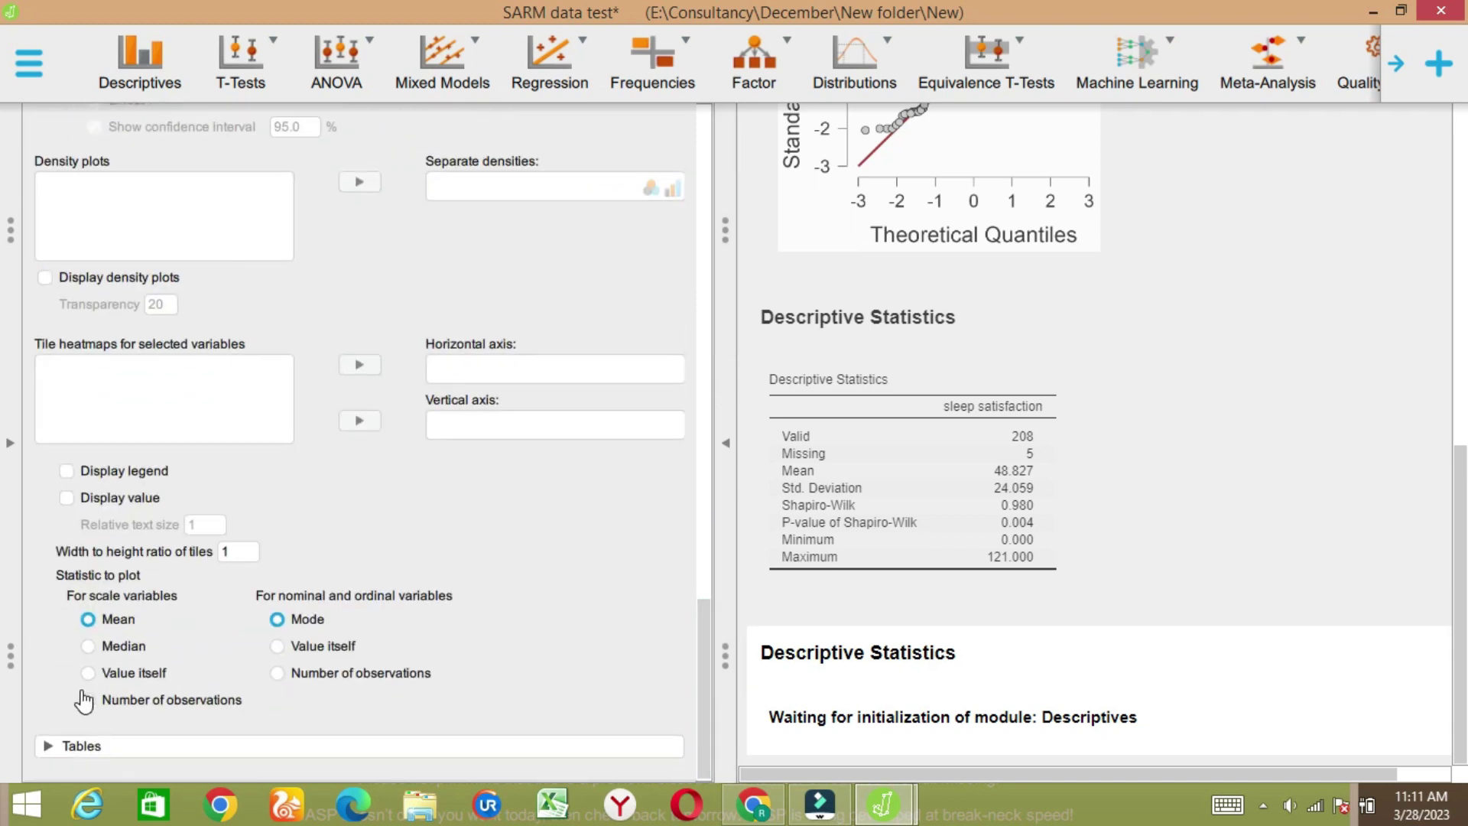
{"action": "left_click", "coordinate": [96, 749]}
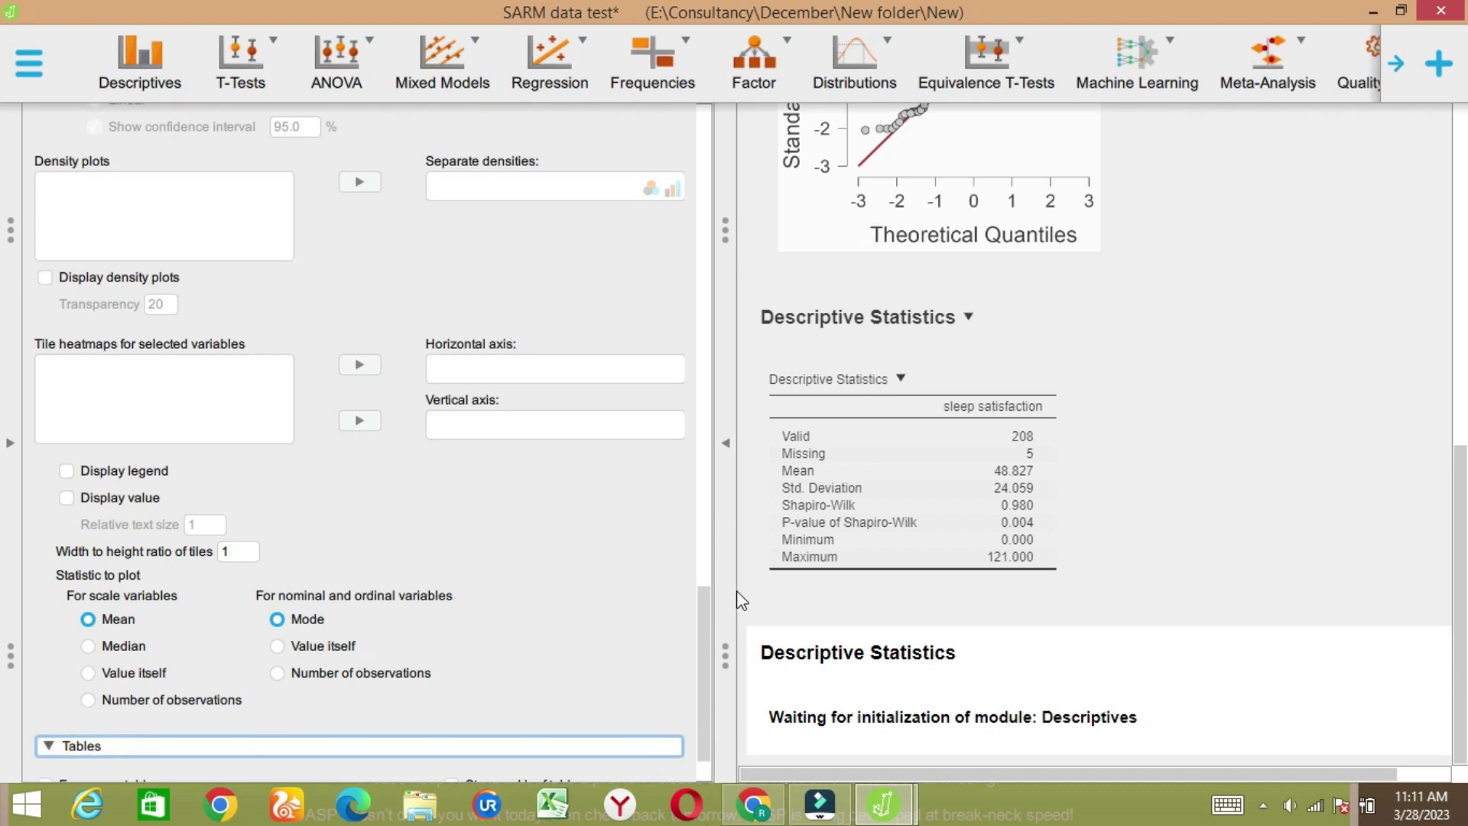
{"action": "scroll", "coordinate": [689, 711], "scroll_direction": "down", "scroll_amount": 1}
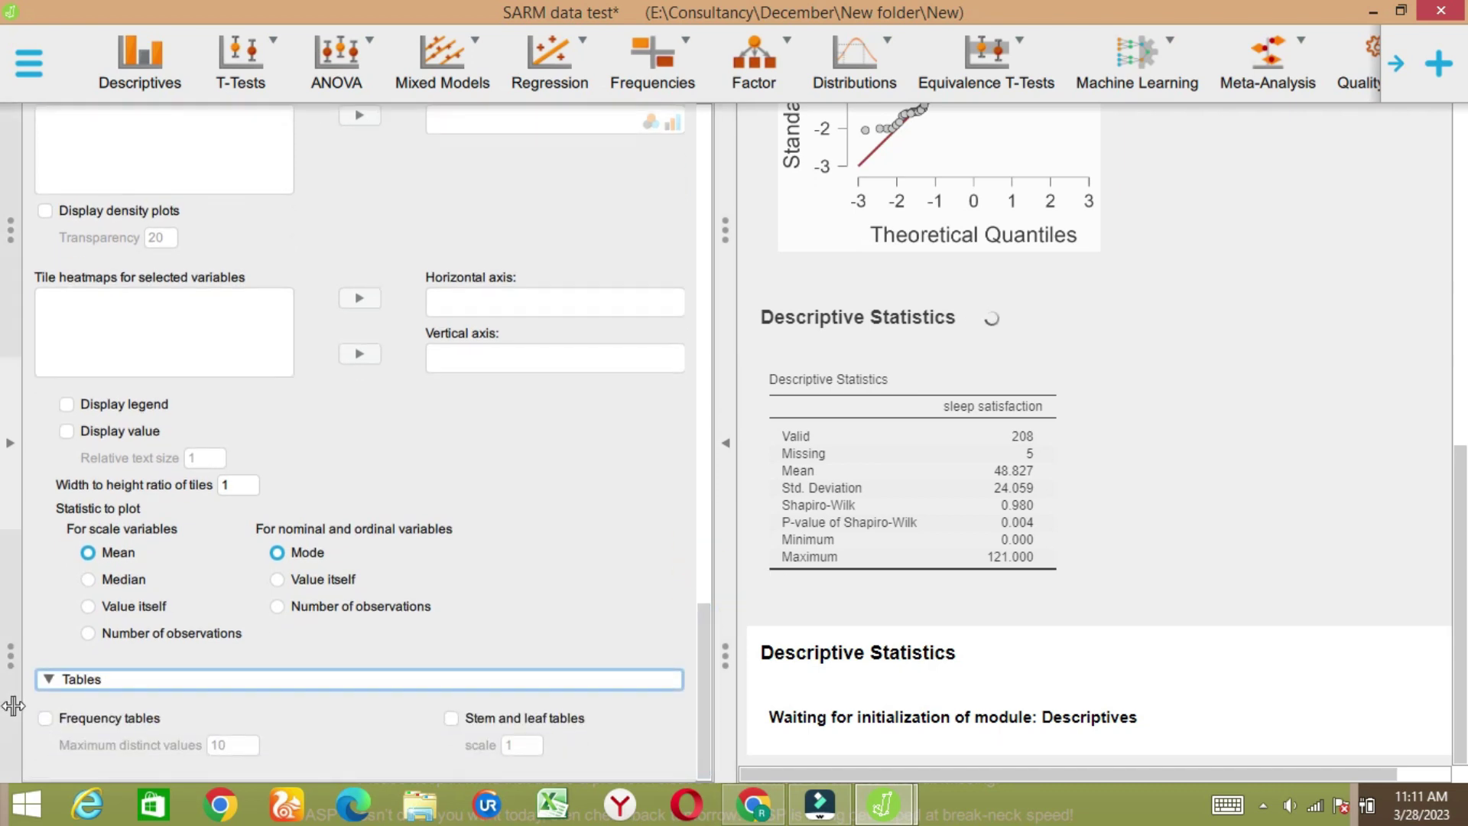
{"action": "left_click", "coordinate": [45, 718]}
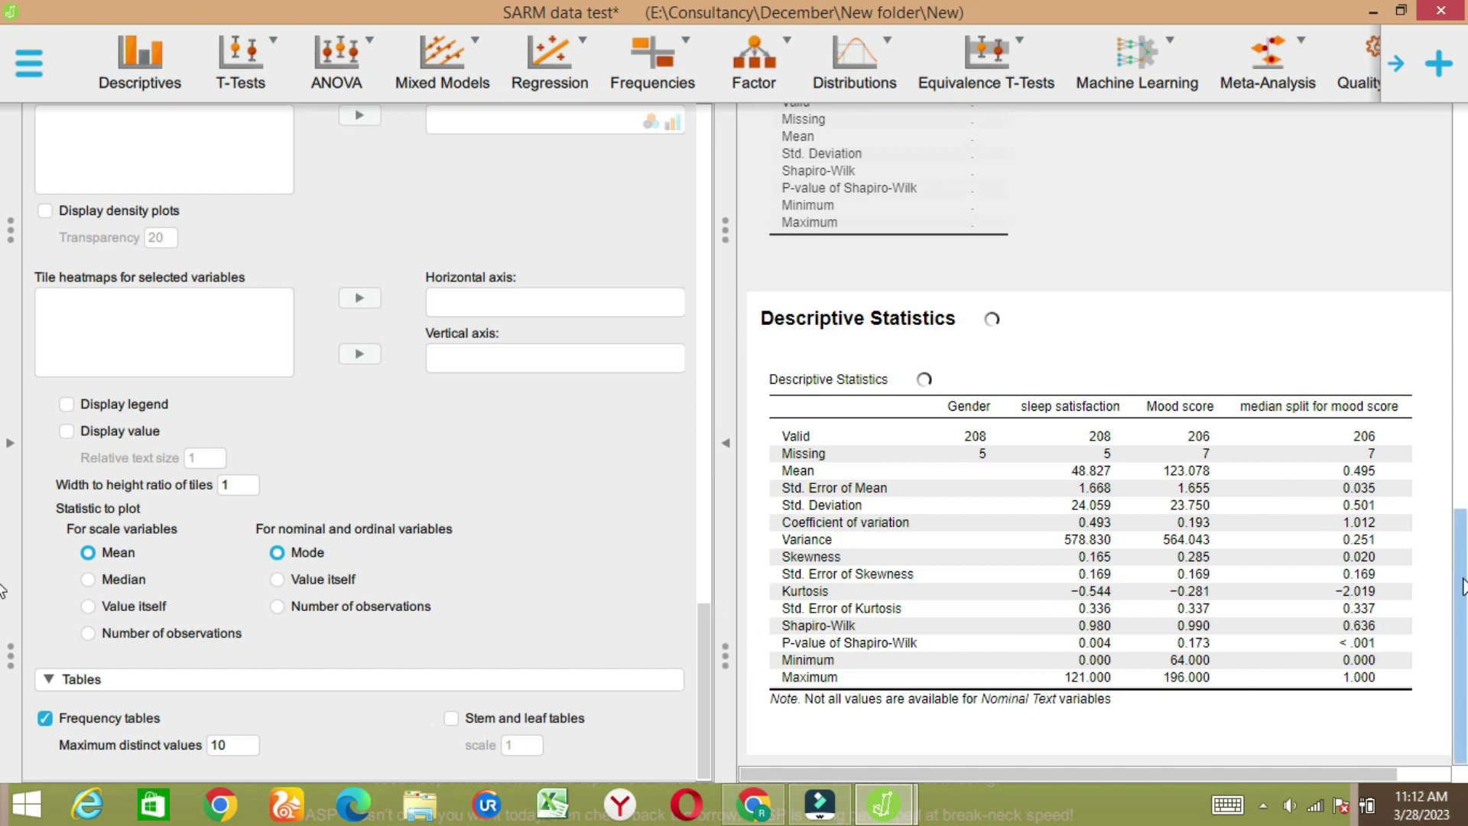
- Scroll through the frequency tables, distribution plots and pie charts, then back up to the ANOVA output
{"action": "left_click_drag", "start_coordinate": [1462, 586], "coordinate": [1461, 715]}
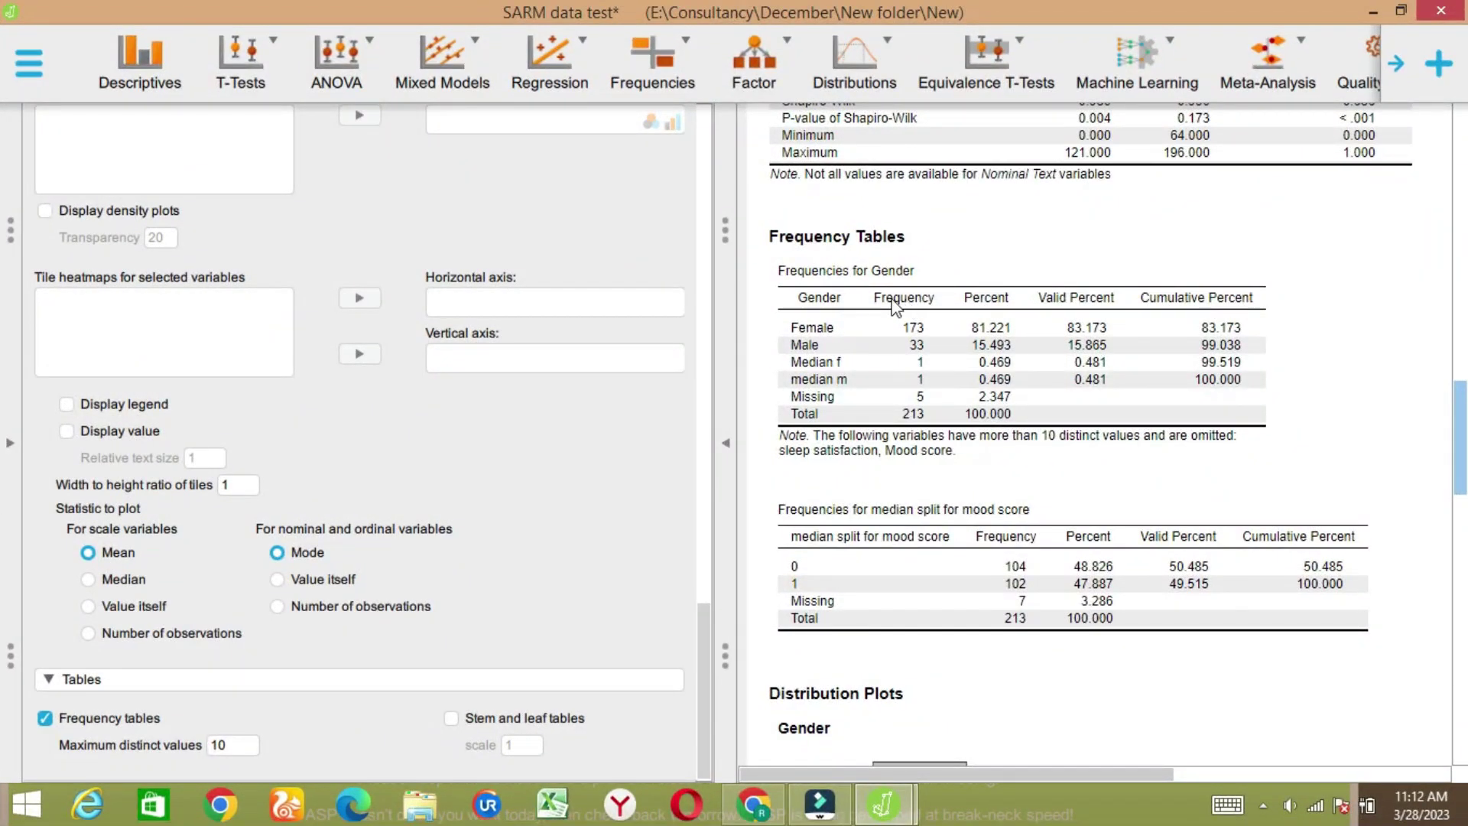
{"action": "scroll", "coordinate": [879, 307], "scroll_direction": "down", "scroll_amount": 5}
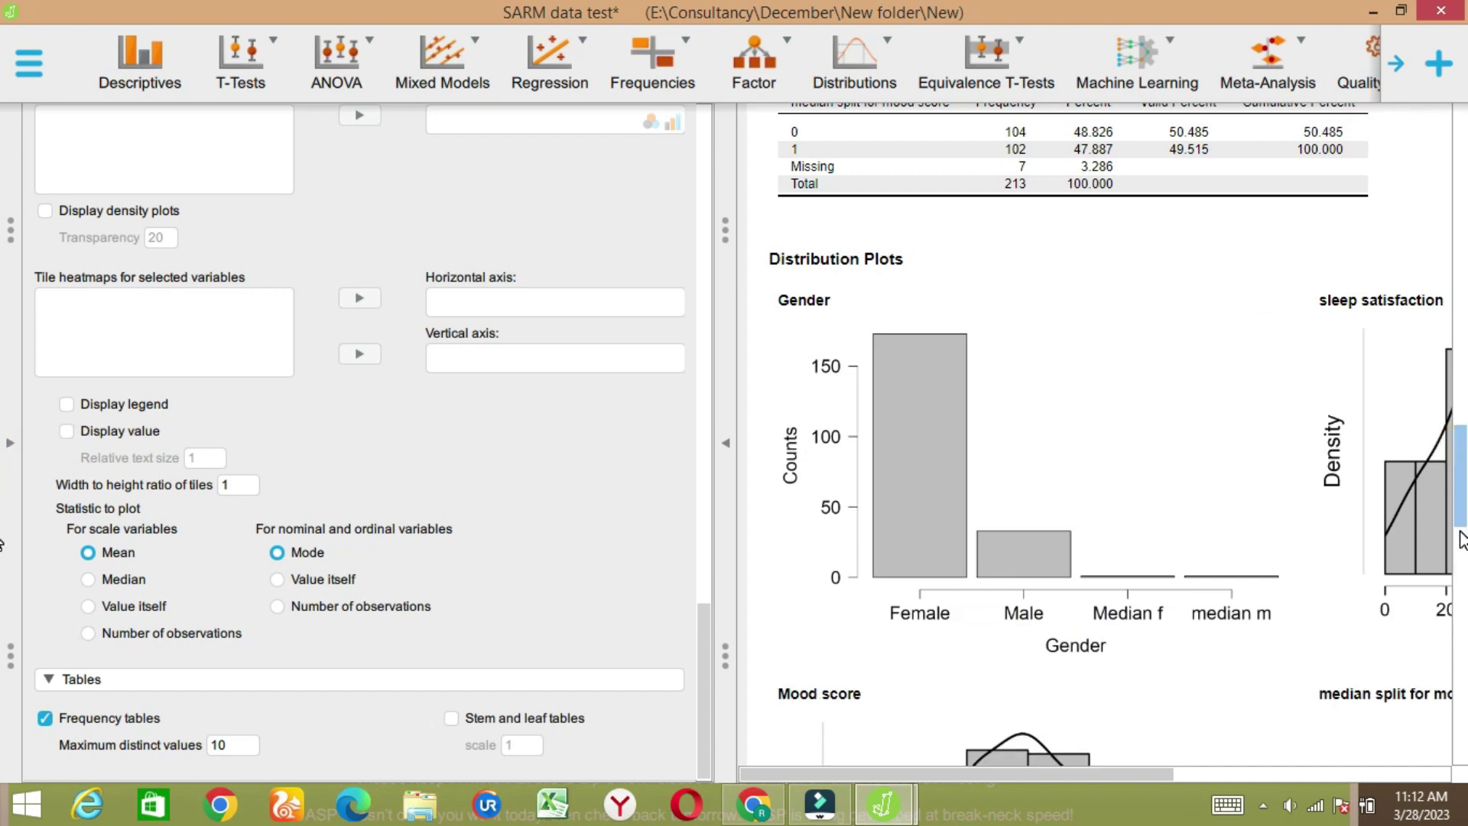
{"action": "scroll", "coordinate": [1460, 539], "scroll_direction": "down", "scroll_amount": 5}
{"action": "mouse_move", "coordinate": [1460, 535]}
{"action": "left_mouse_down"}
{"action": "mouse_move", "coordinate": [1462, 588]}
{"action": "mouse_move", "coordinate": [1465, 535]}
{"action": "left_mouse_up"}
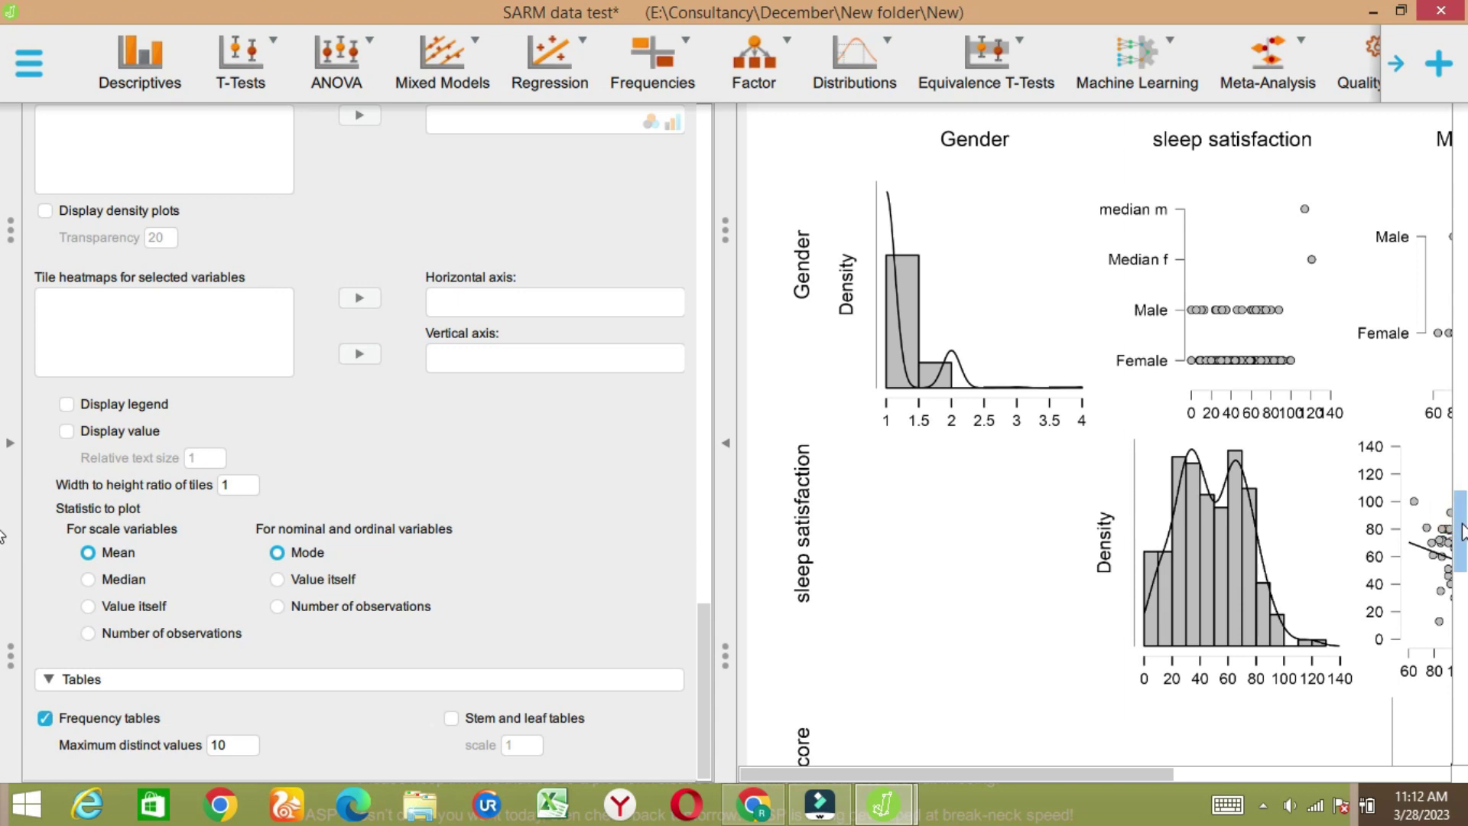
{"action": "scroll", "coordinate": [1465, 581], "scroll_direction": "down", "scroll_amount": 6}
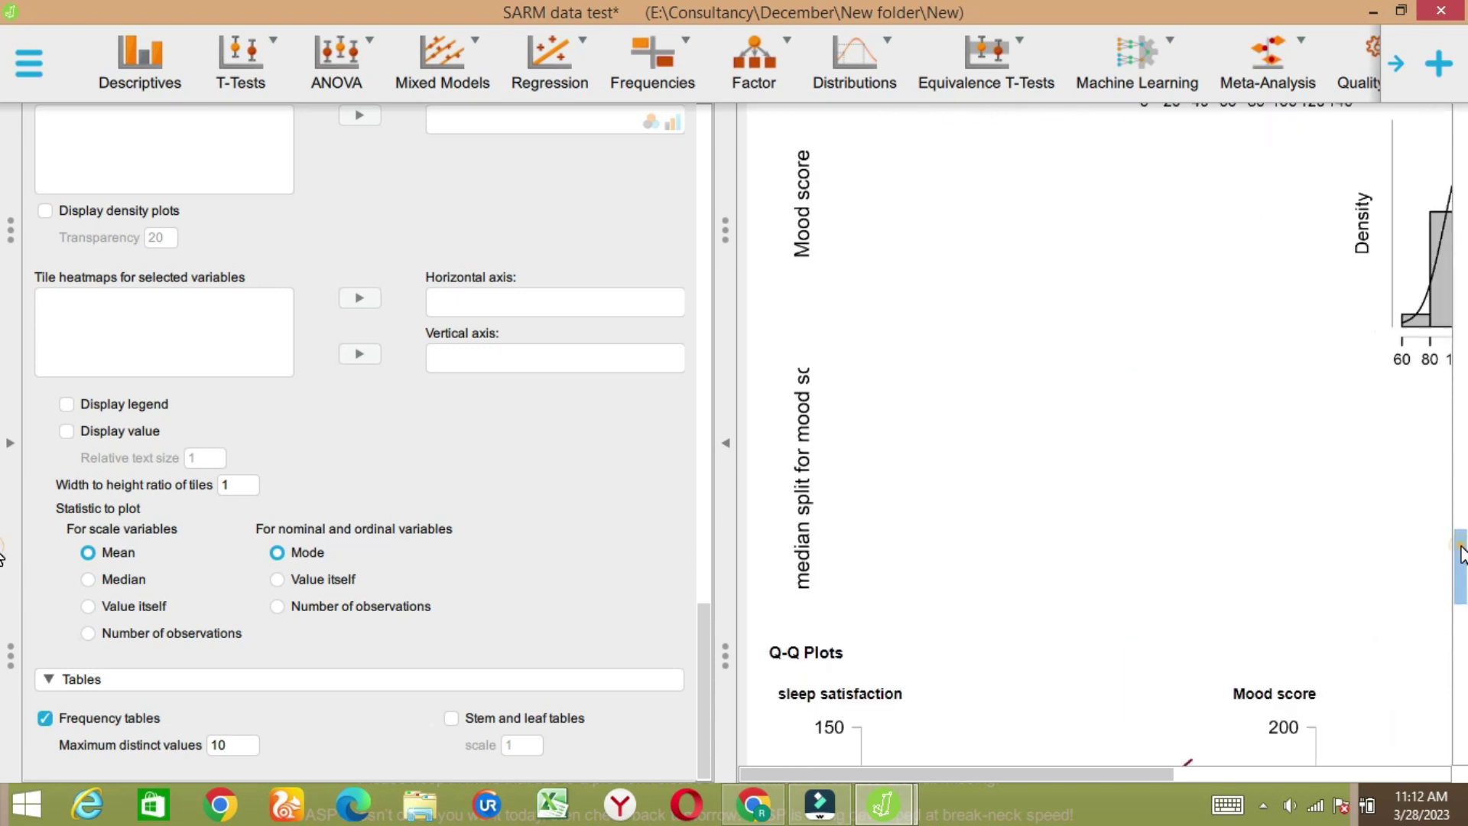
{"action": "scroll", "coordinate": [1464, 665], "scroll_direction": "down", "scroll_amount": 10}
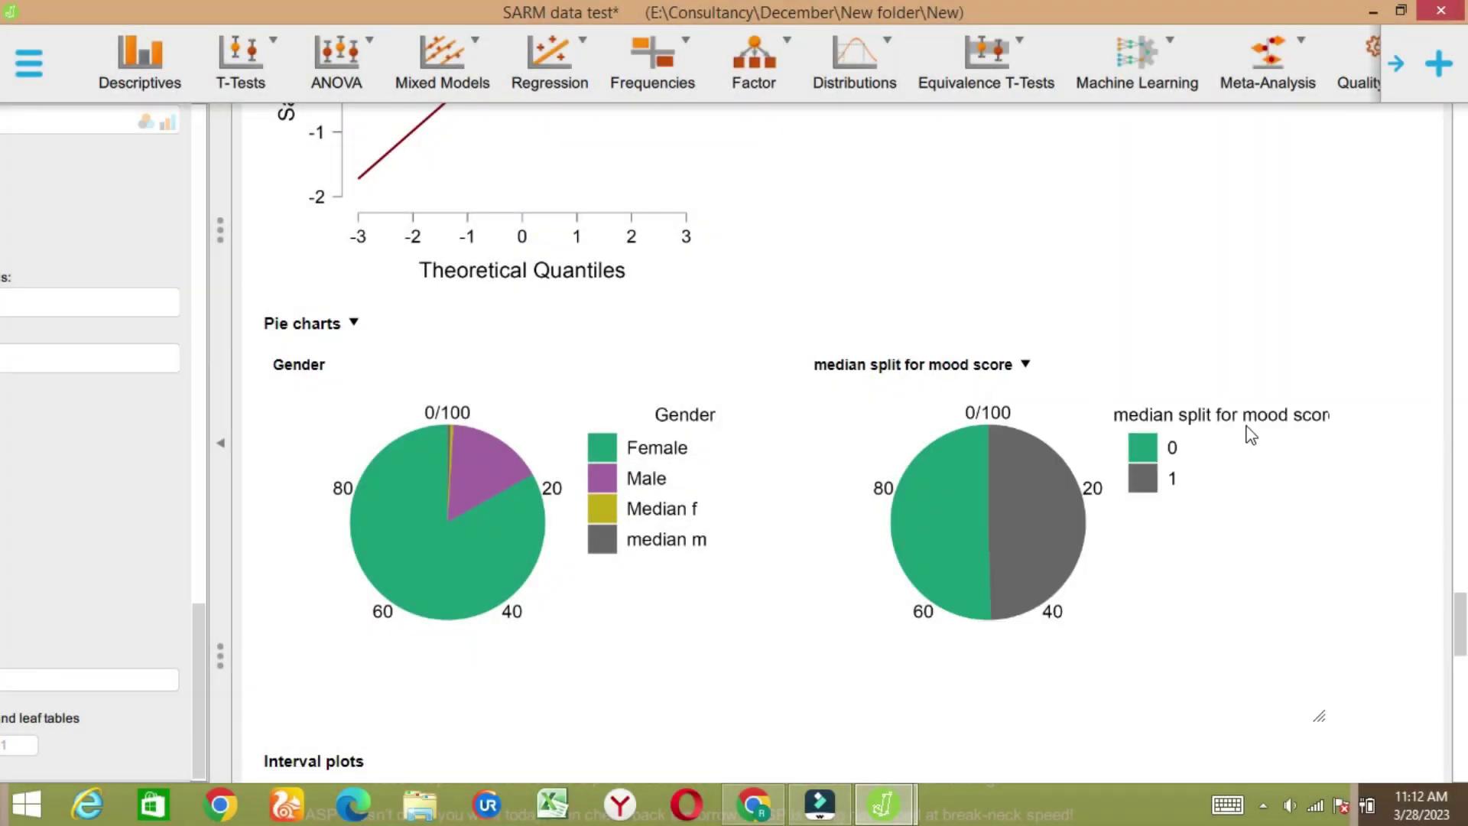
{"action": "left_click", "coordinate": [1460, 623]}
{"action": "left_click_drag", "start_coordinate": [1462, 496], "coordinate": [1462, 111]}
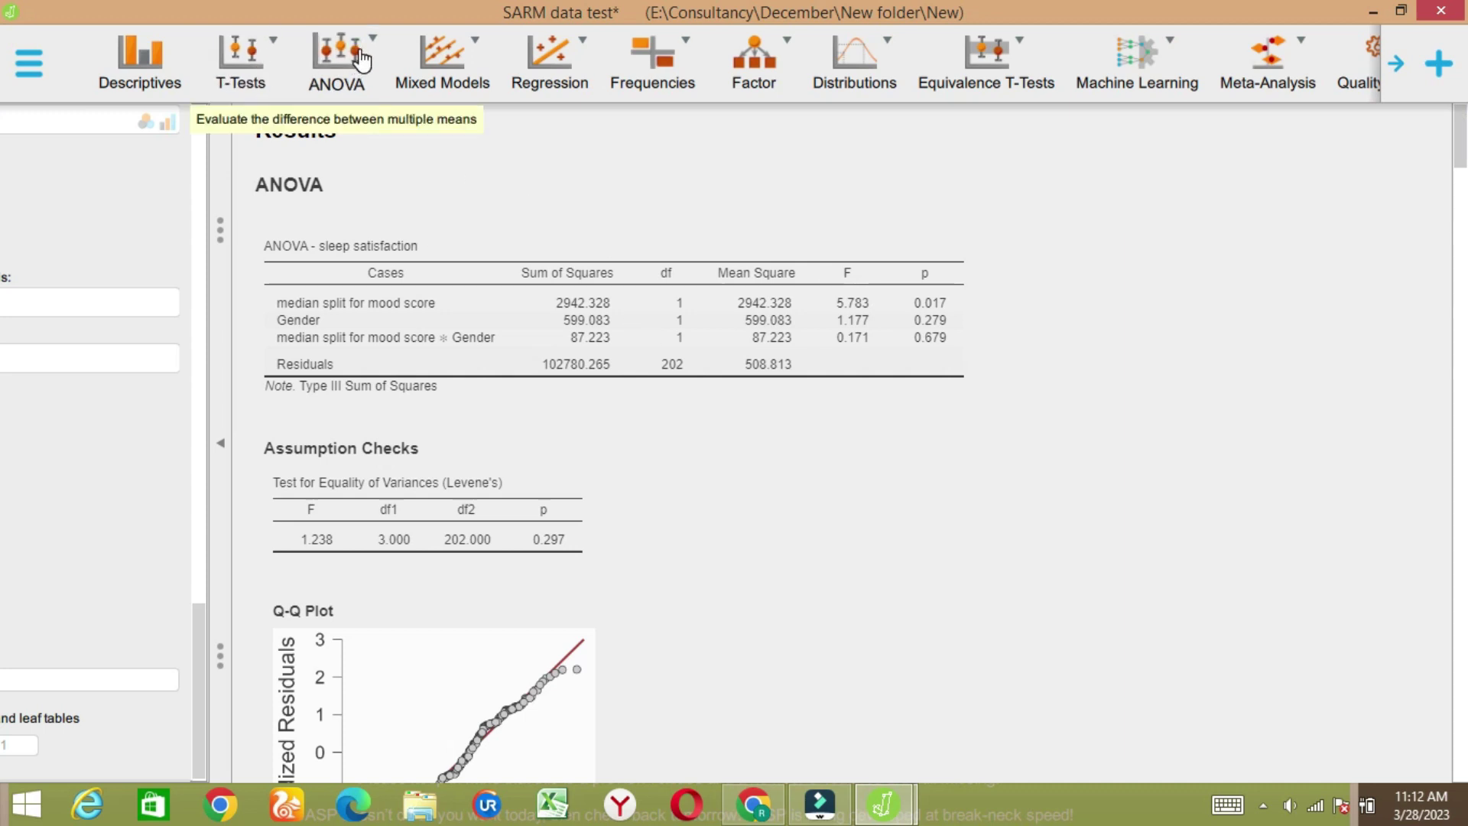
- Set up an Independent Samples T-Test with median split for mood score as grouping variable
{"action": "left_click", "coordinate": [256, 77]}
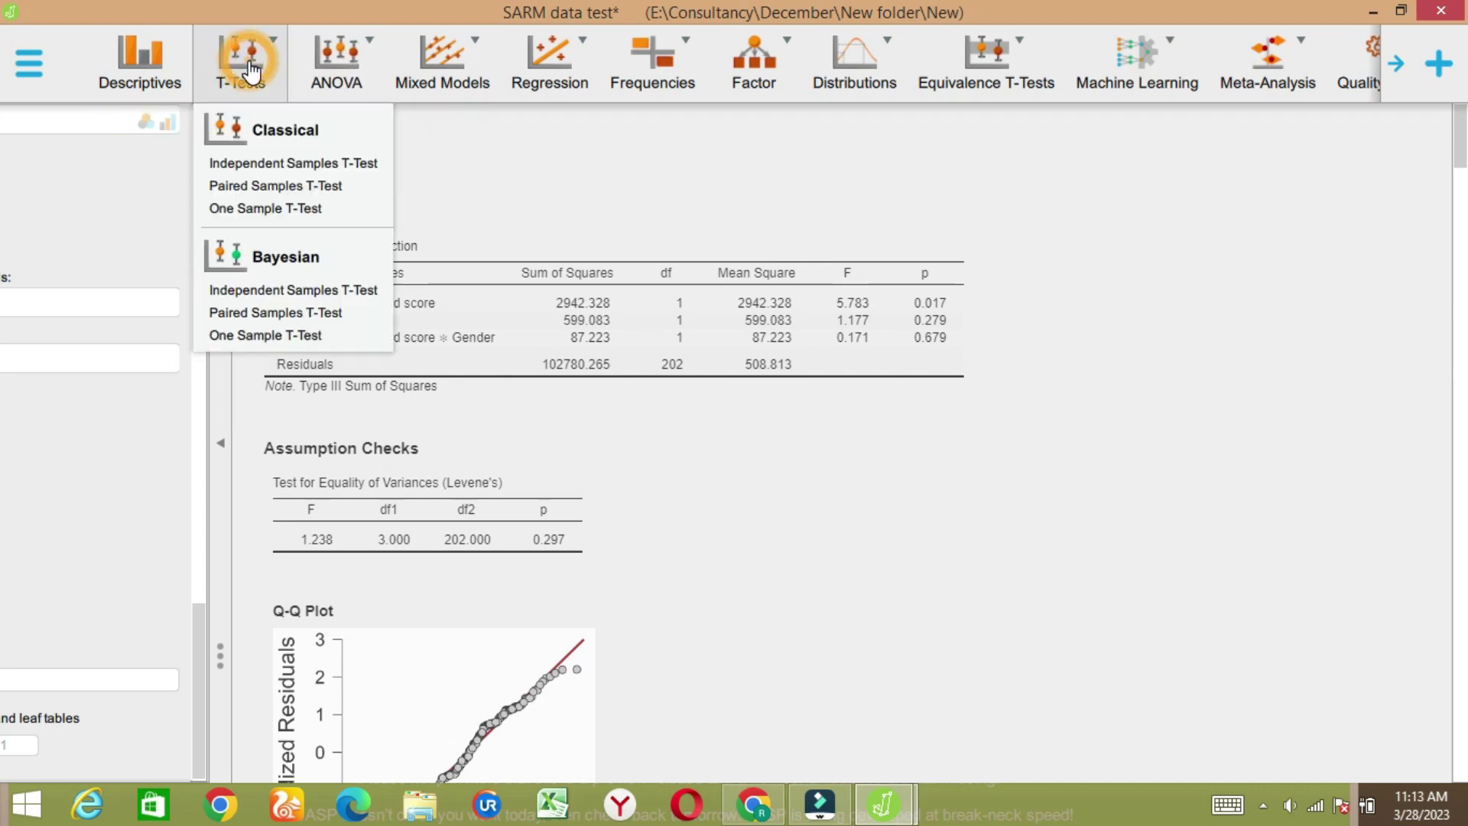
{"action": "left_click", "coordinate": [294, 162]}
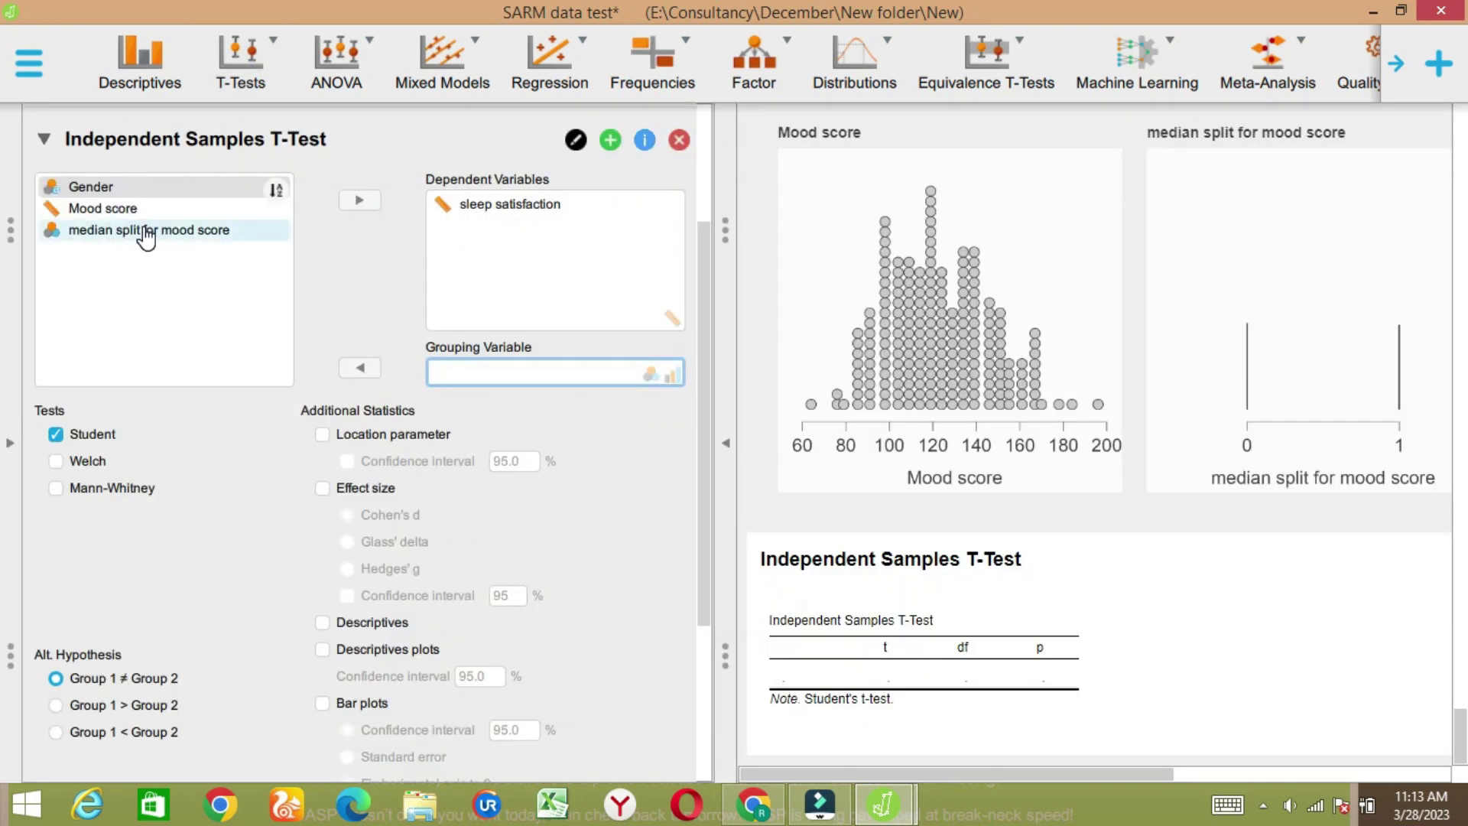
{"action": "left_click", "coordinate": [137, 230]}
{"action": "left_click", "coordinate": [360, 368]}
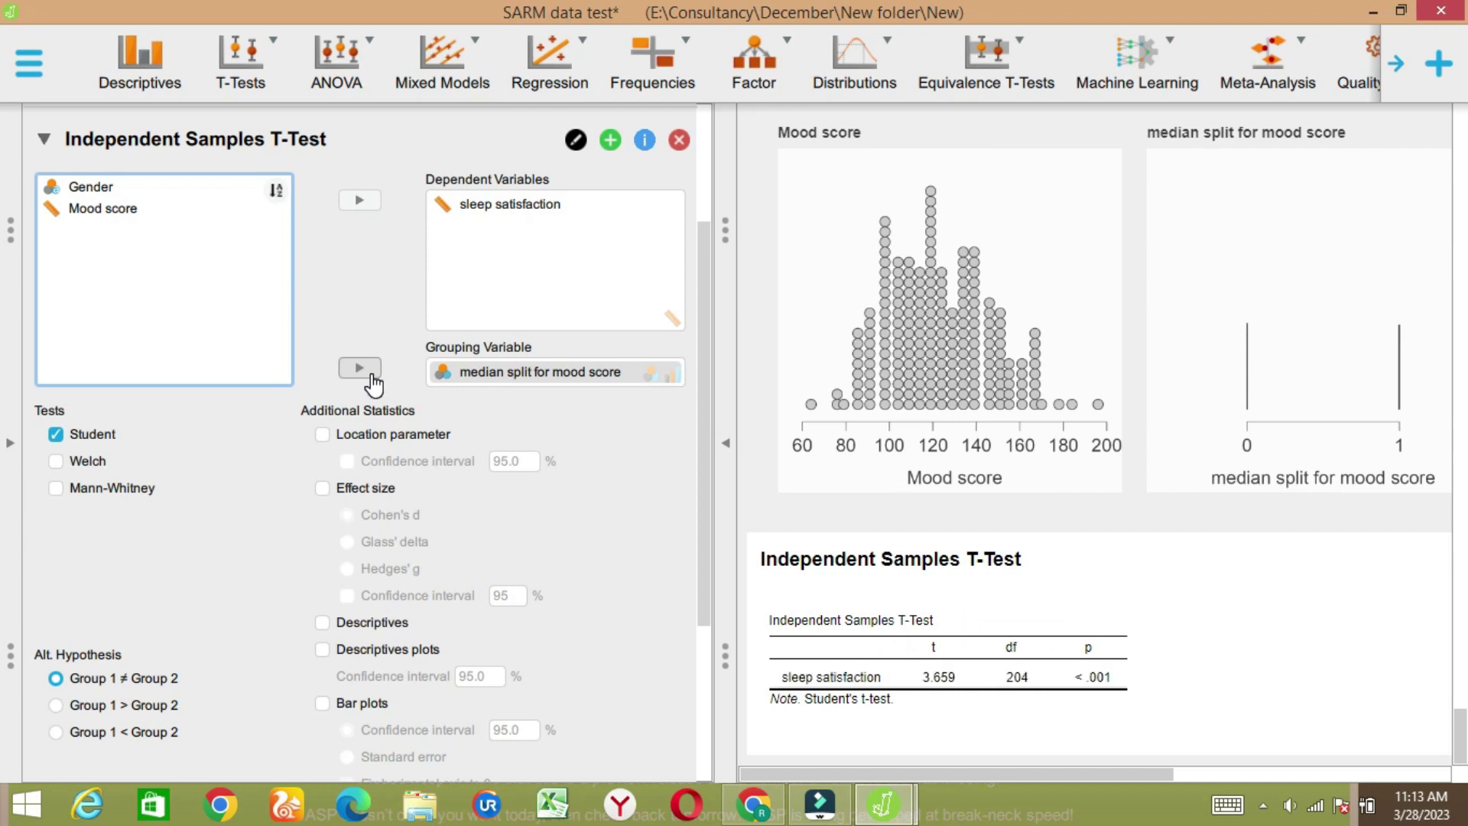
{"action": "scroll", "coordinate": [1460, 725], "scroll_direction": "up", "scroll_amount": 2}
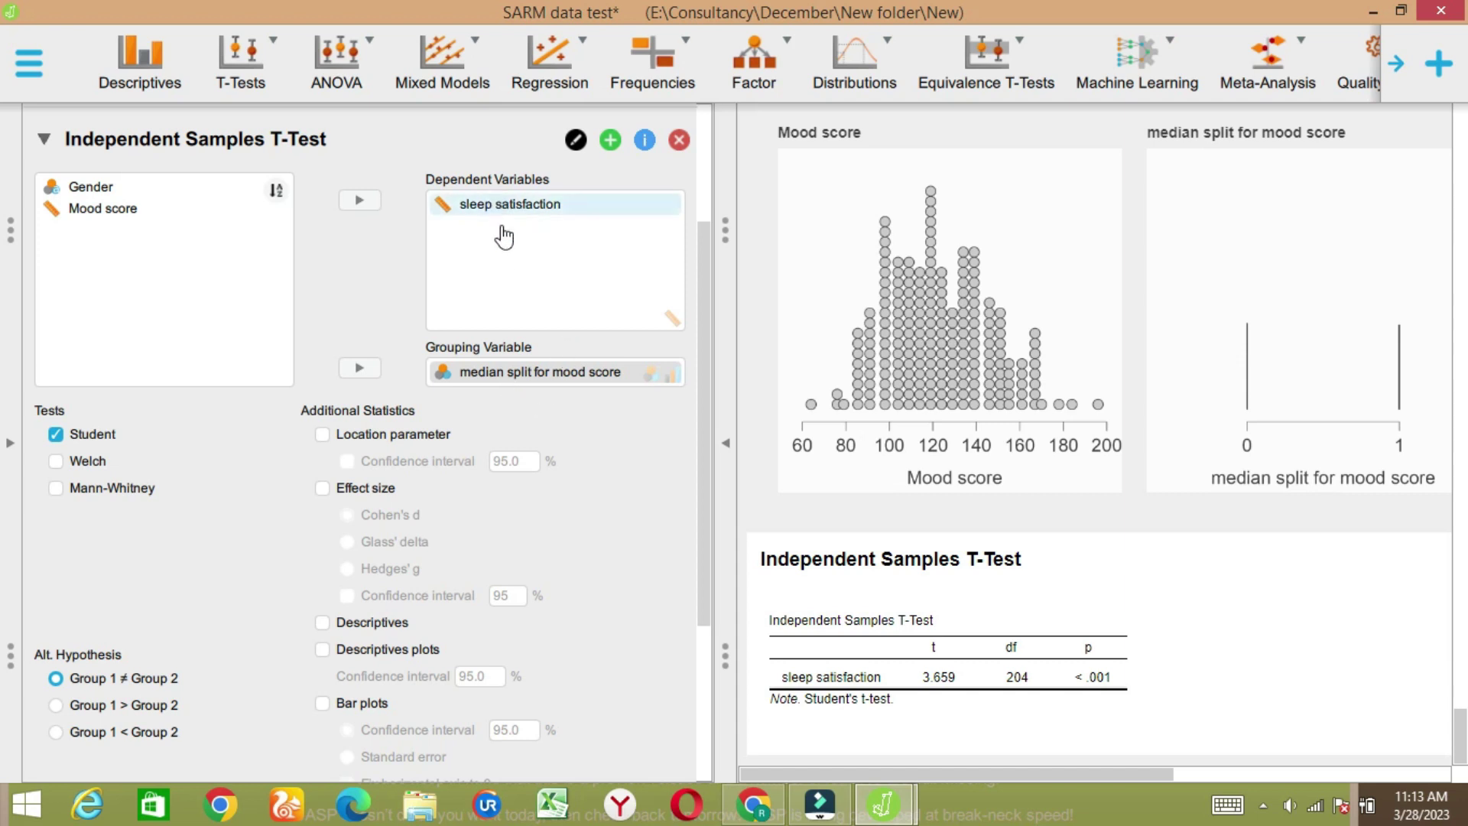
{"action": "mouse_move", "coordinate": [826, 581]}
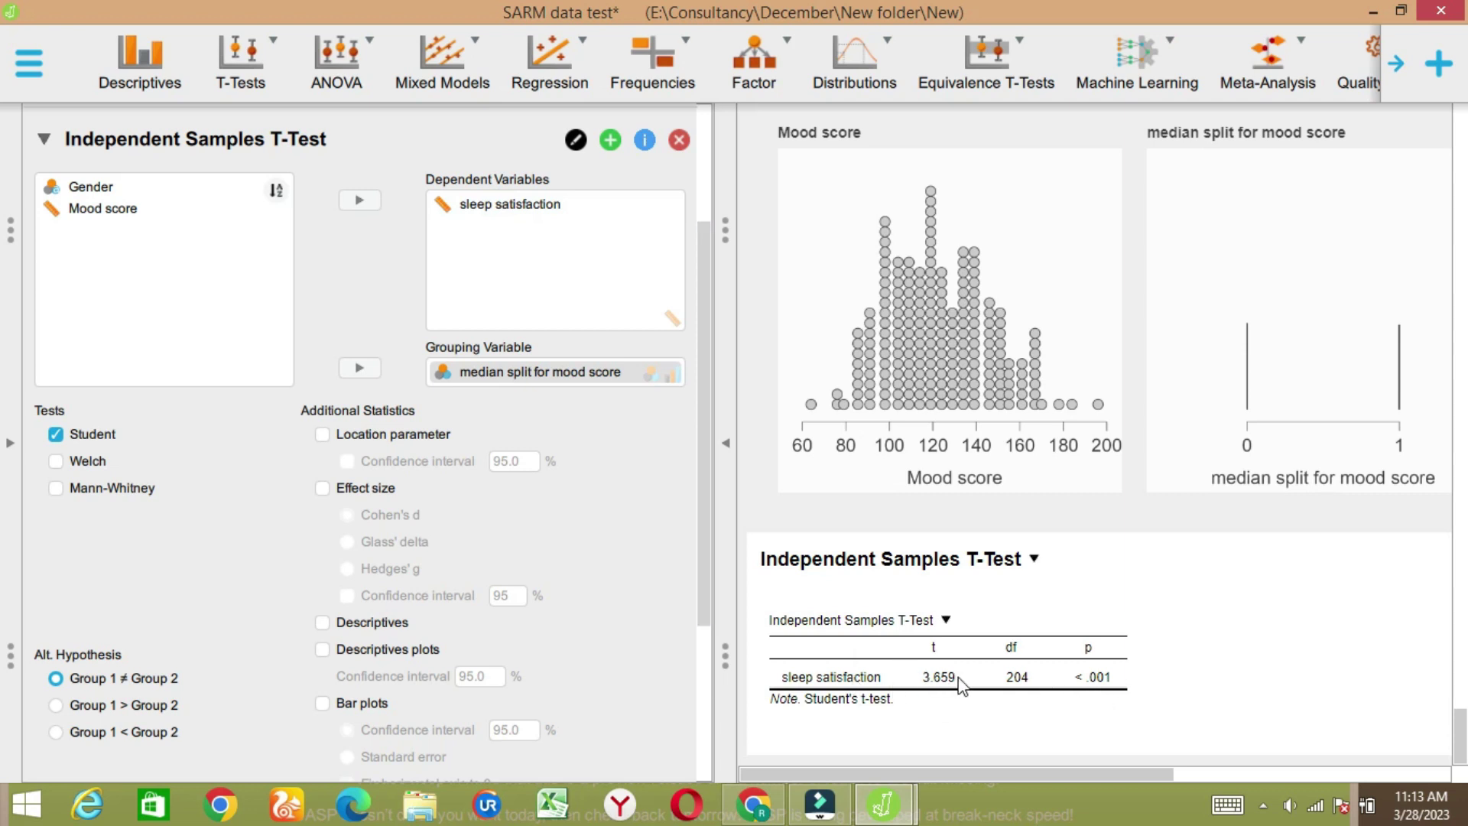
{"action": "left_click", "coordinate": [337, 61]}
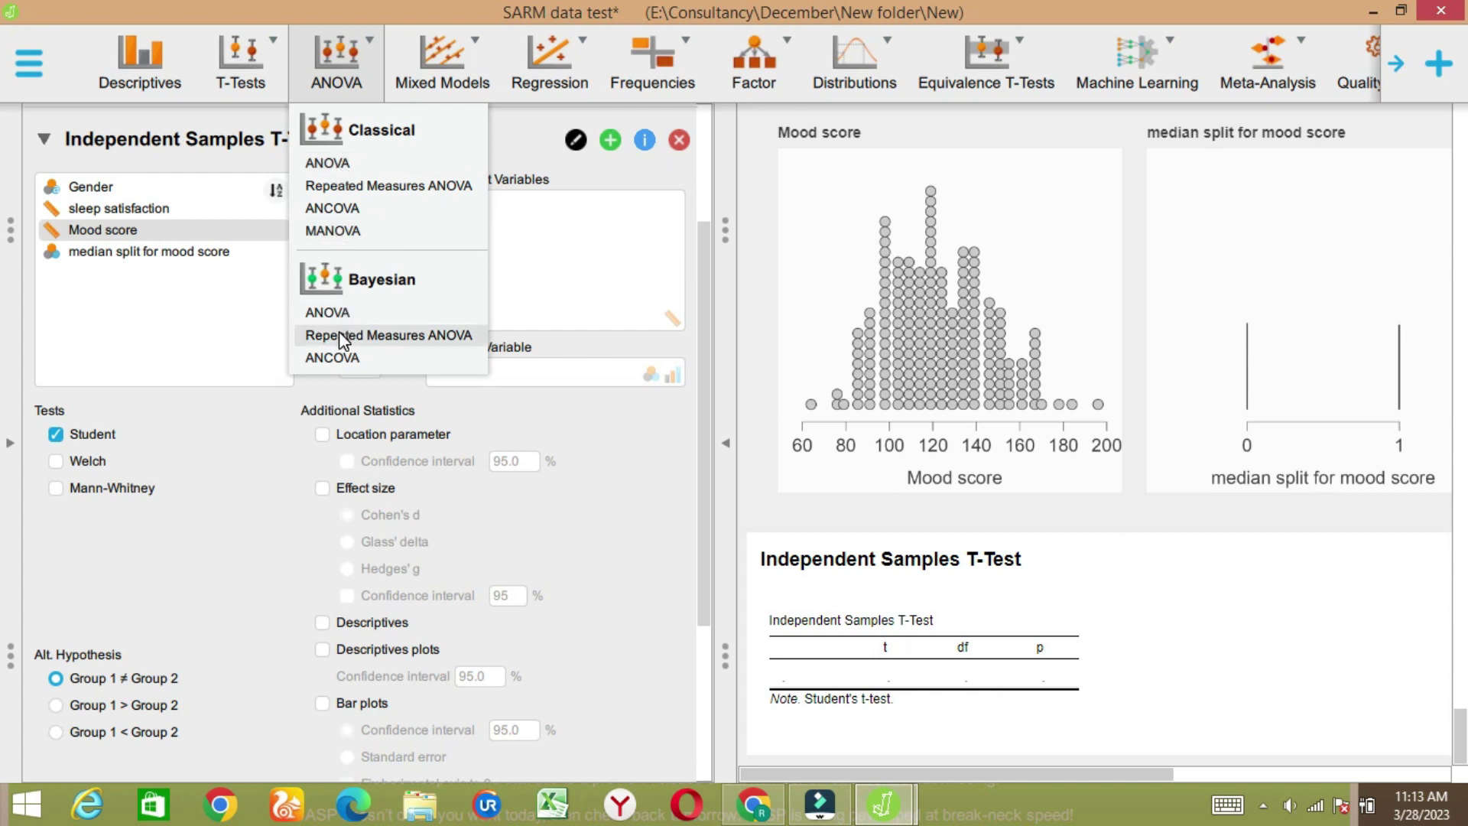
- Run an ANCOVA: sleep satisfaction dependent, Gender and median split fixed factors (median split F = 5.783, p = .017)
{"action": "left_click", "coordinate": [338, 211]}
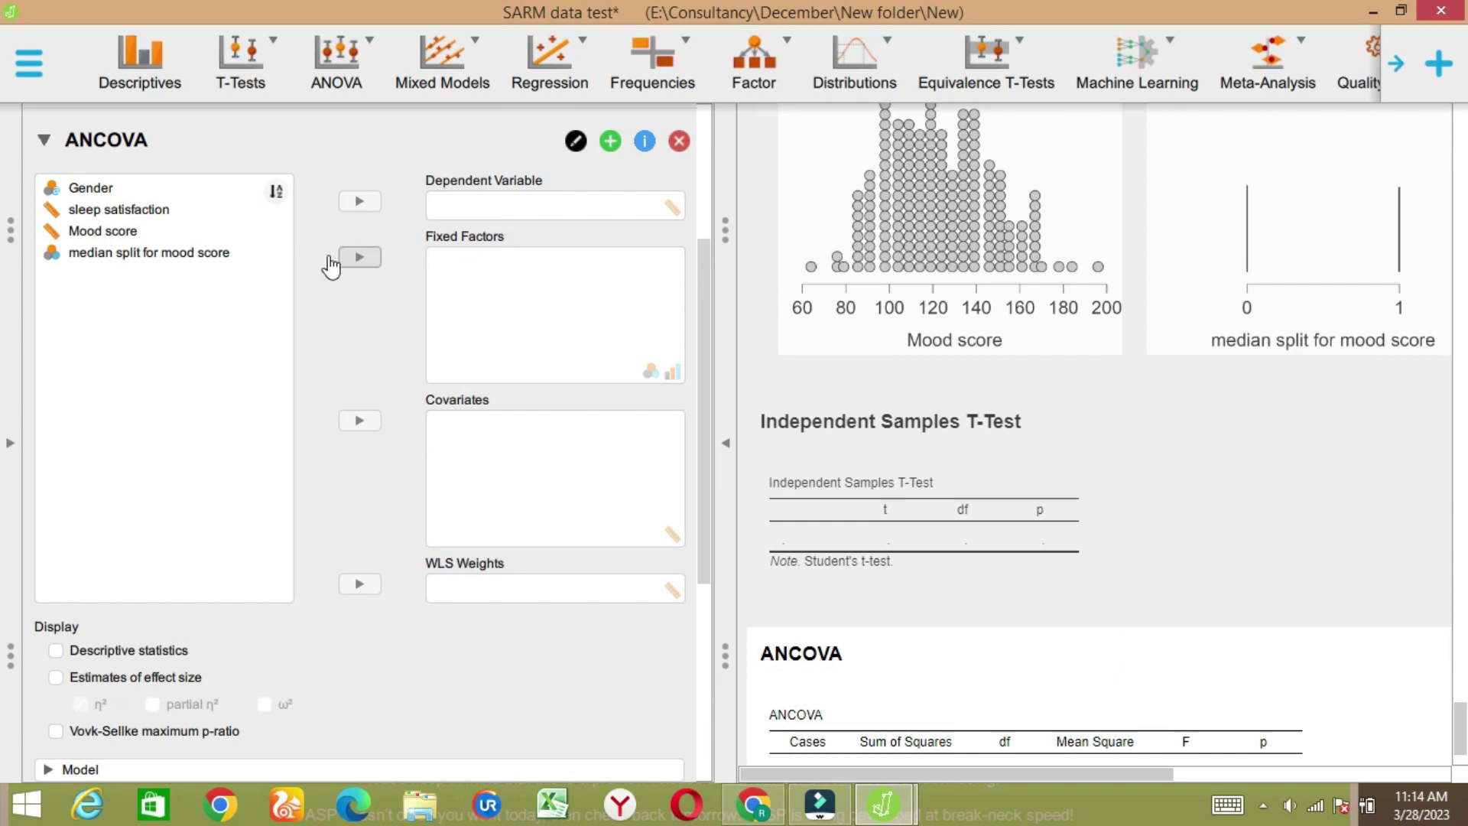
{"action": "left_click", "coordinate": [137, 216]}
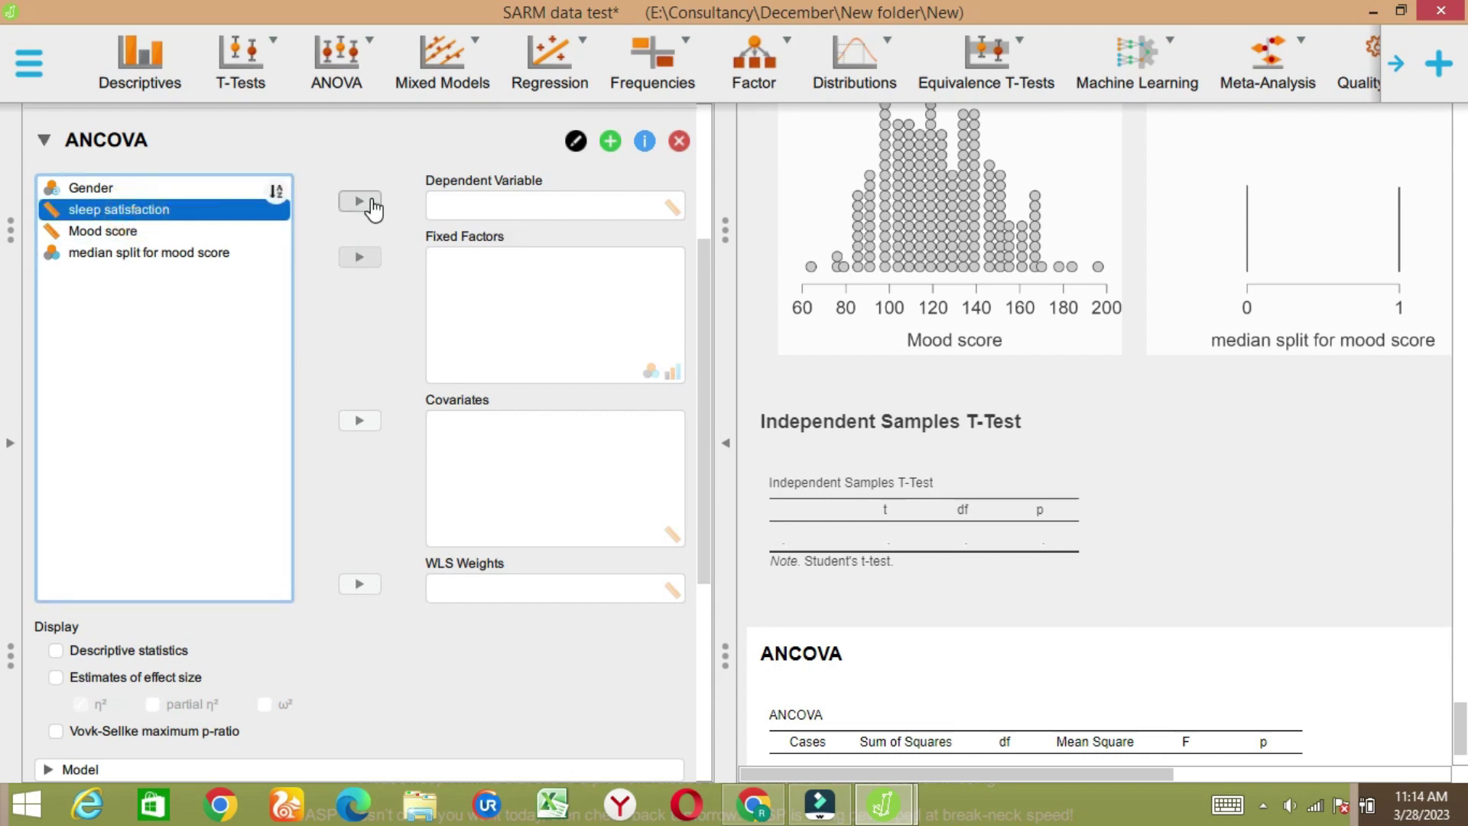
{"action": "left_click", "coordinate": [360, 201]}
{"action": "left_click", "coordinate": [107, 189]}
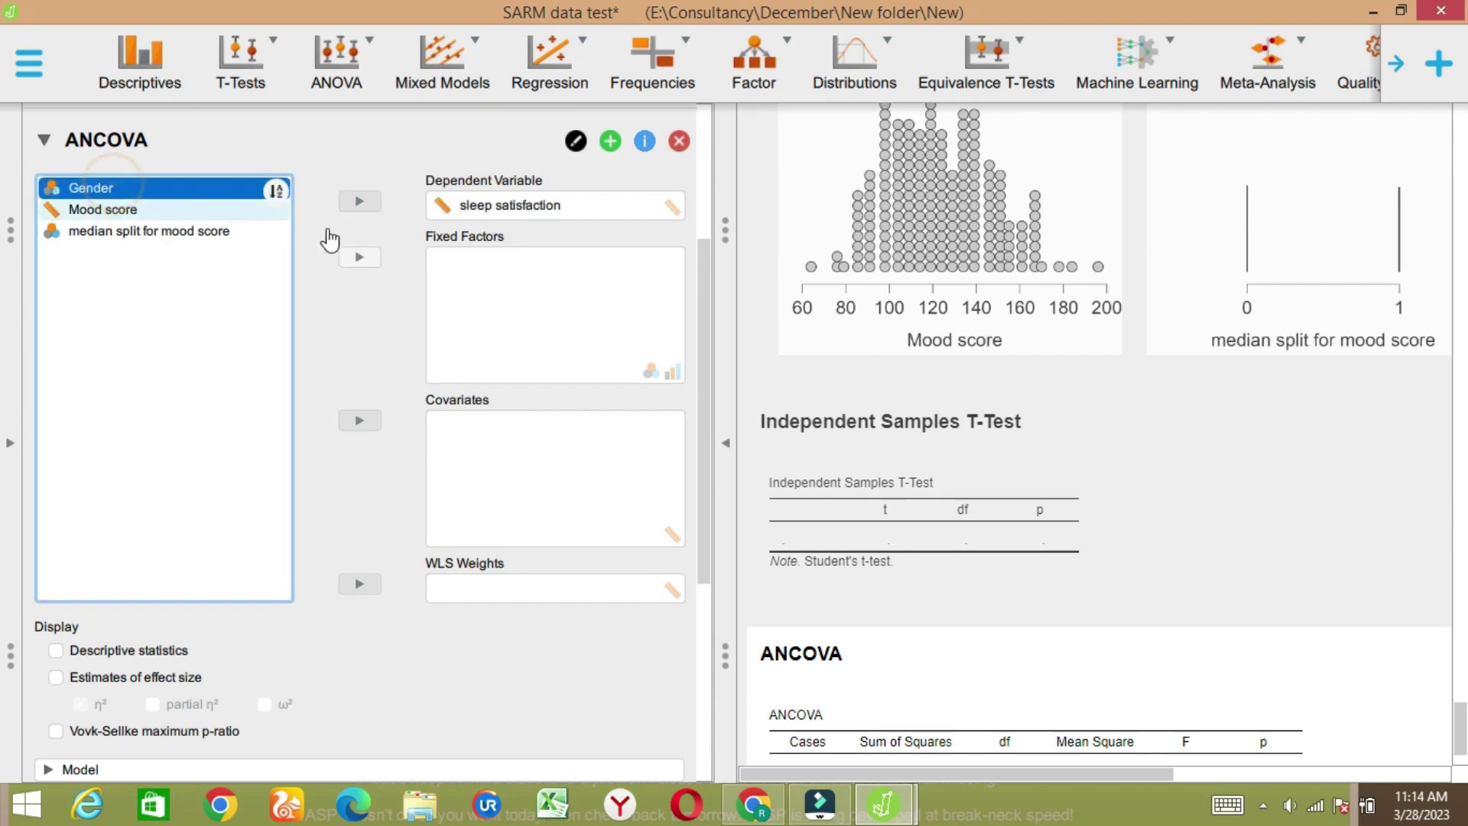
{"action": "left_click", "coordinate": [353, 253]}
{"action": "left_click", "coordinate": [357, 259]}
{"action": "left_click", "coordinate": [100, 210]}
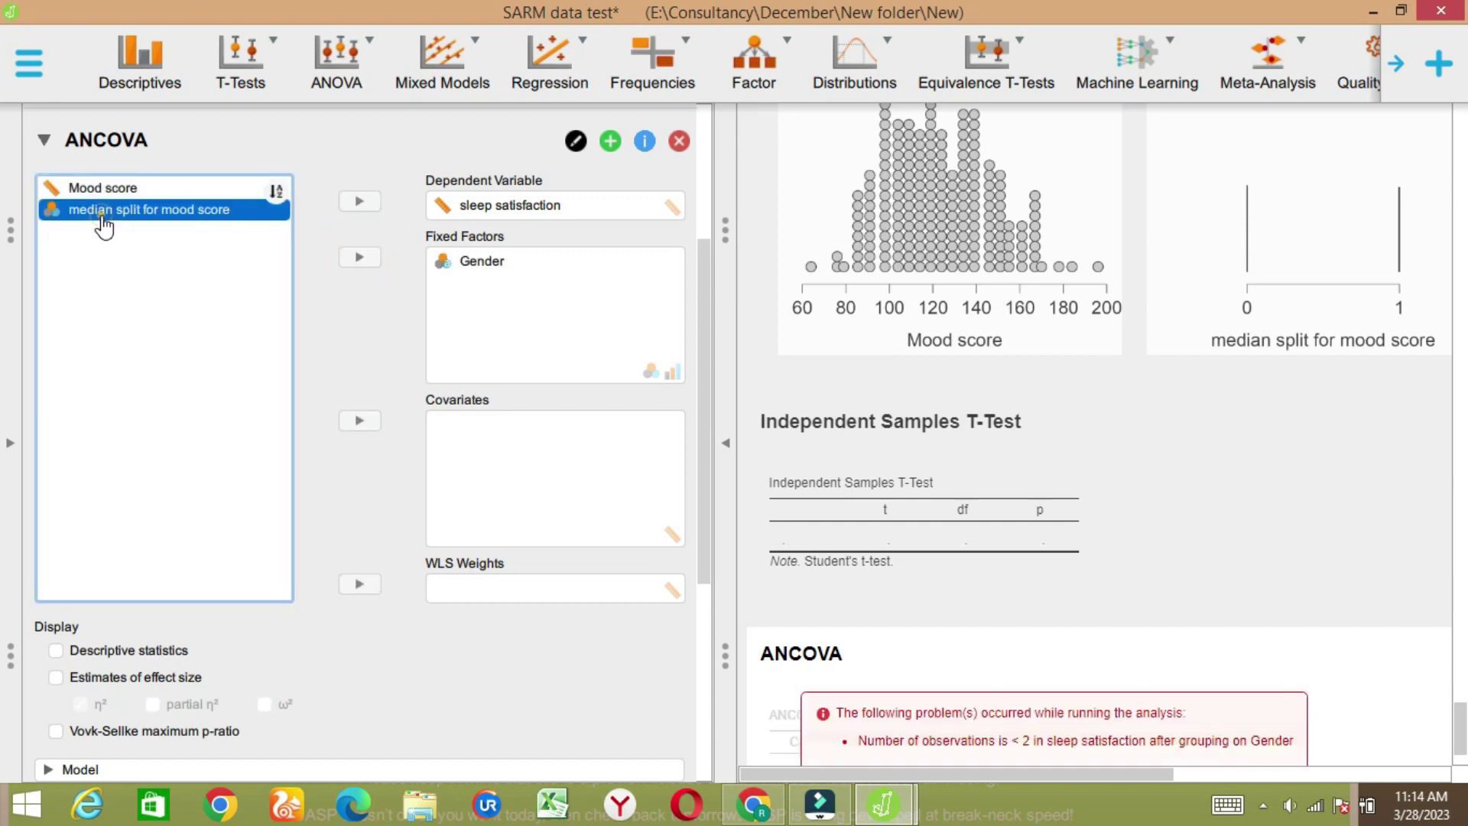
{"action": "left_click", "coordinate": [353, 258]}
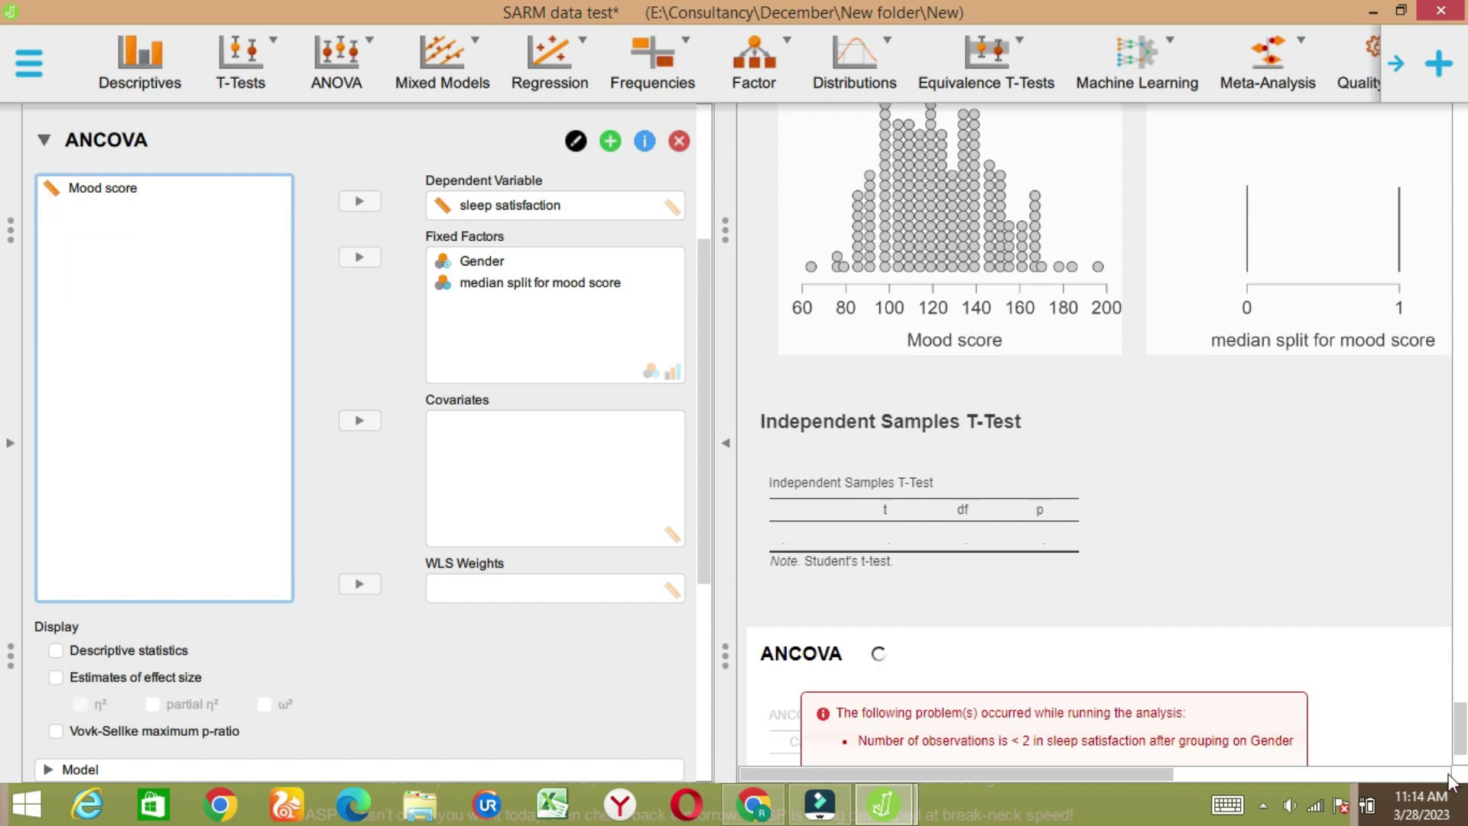
{"action": "left_click", "coordinate": [1461, 723]}
{"action": "left_click_drag", "start_coordinate": [1460, 723], "coordinate": [1461, 733]}
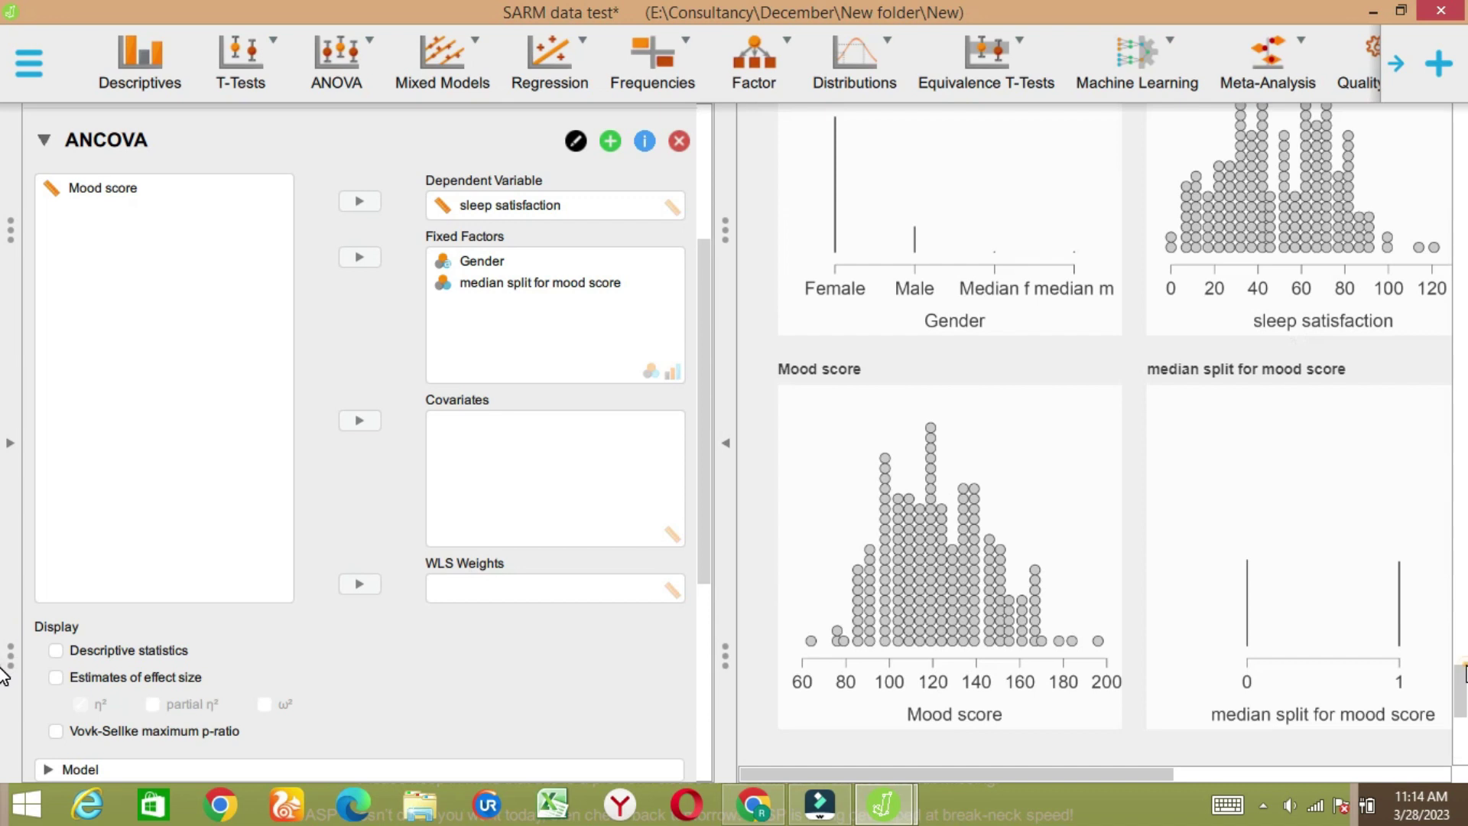
{"action": "left_click", "coordinate": [902, 773]}
{"action": "left_click_drag", "start_coordinate": [902, 773], "coordinate": [669, 739]}
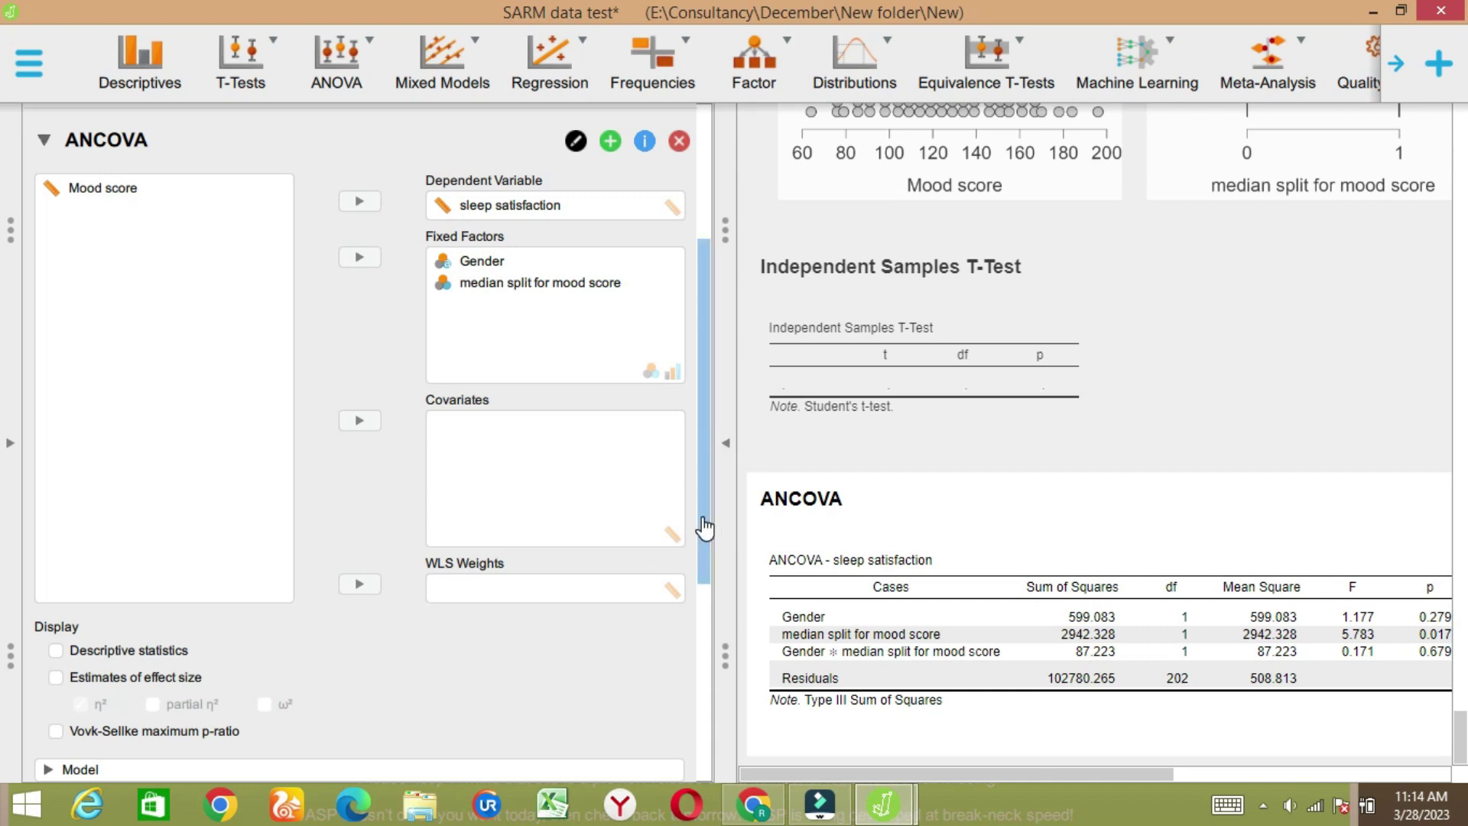